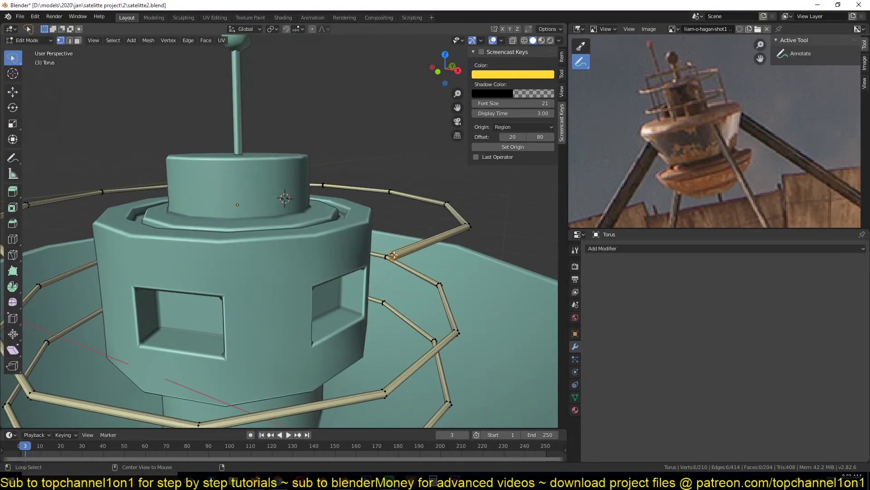
Fill the selected open end of the torus railing tube with a face.
key("KP_7")
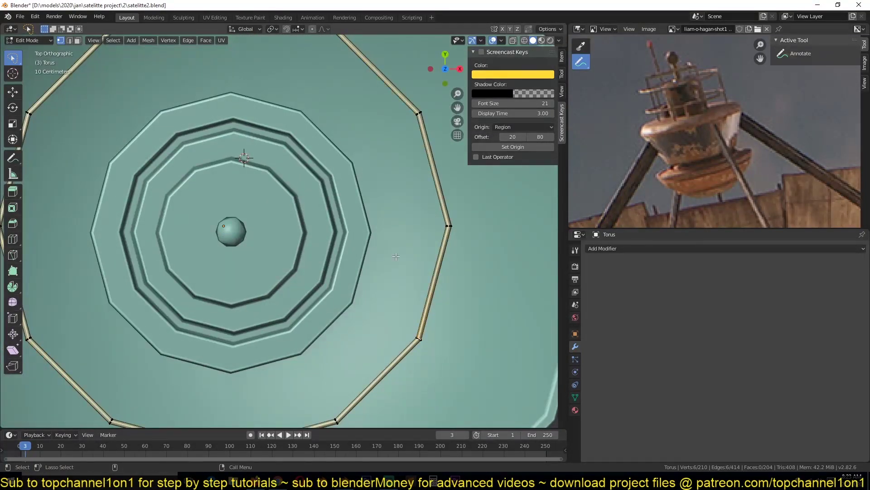
key("KP_Decimal")
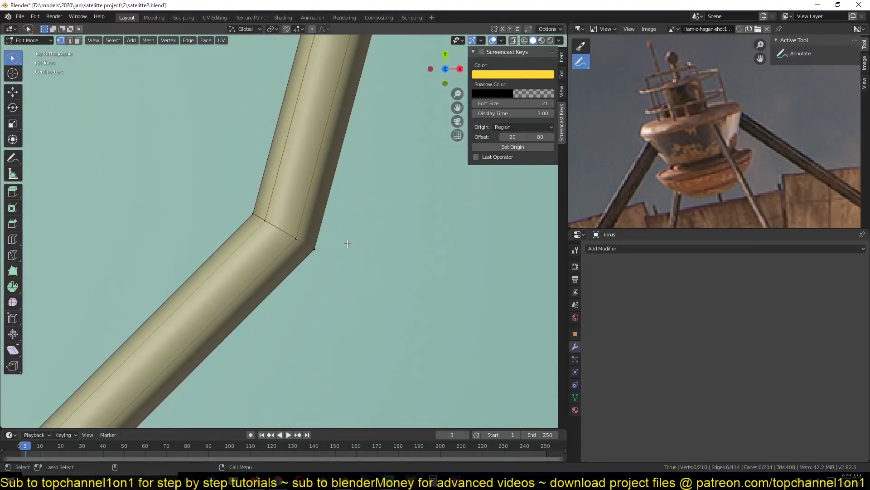
key("KP_3")
middle_click_drag(347, 244, 289, 165)
key("f")
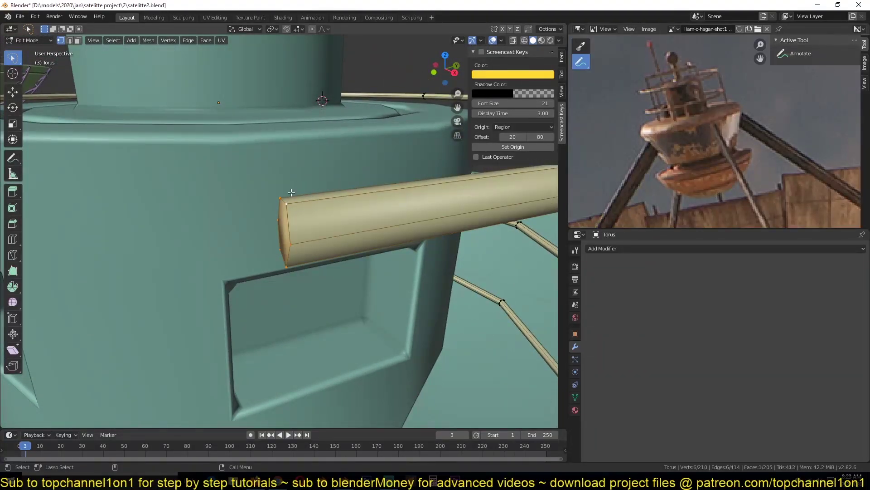
Set the transform orientation to Normal, activate the Spin tool and snap the 3D cursor to the capped tube end.
left_click(252, 30)
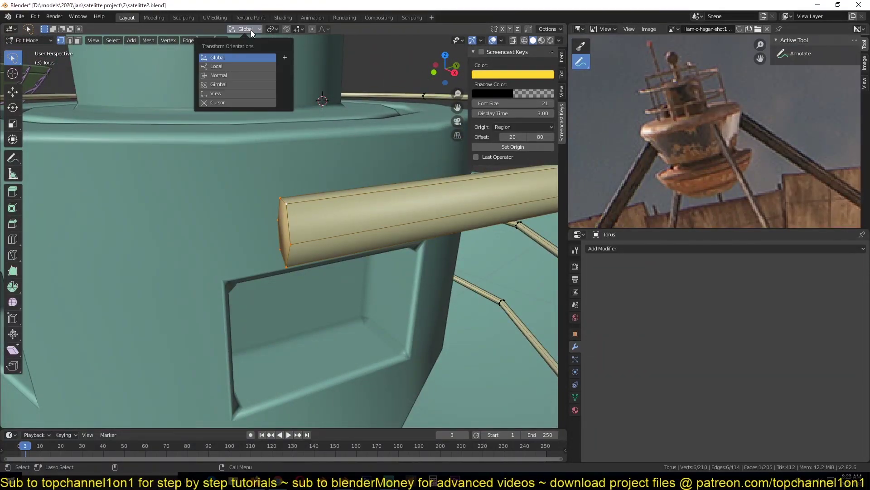
left_click(219, 76)
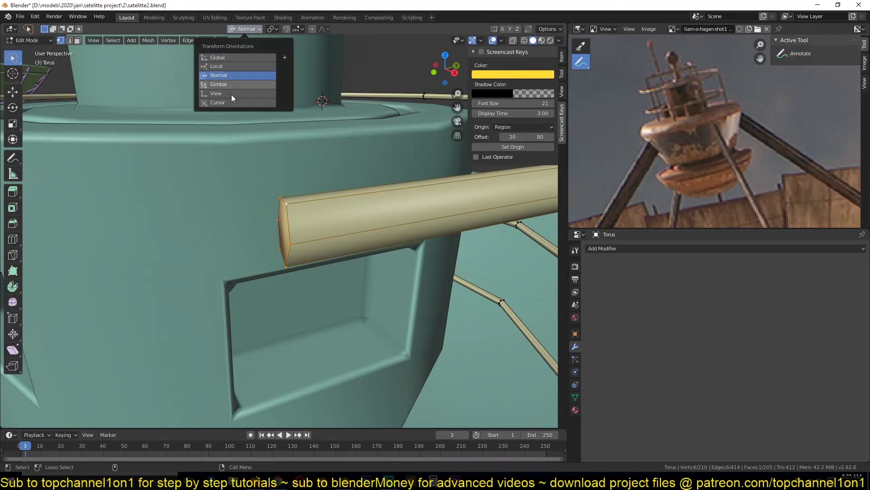
left_click(13, 93)
middle_click_drag(254, 184, 276, 180)
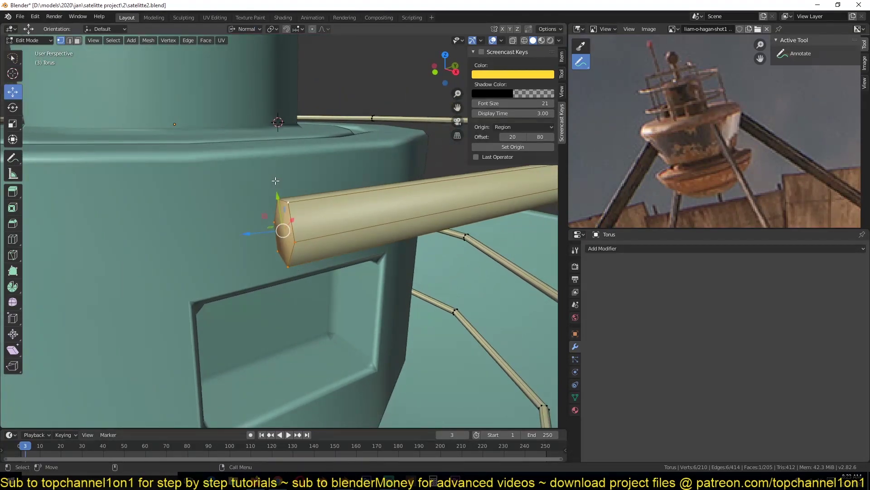
left_click(11, 291)
scroll(237, 210, "down", 5)
middle_click_drag(239, 208, 294, 229)
key("shift+s")
left_click(269, 268)
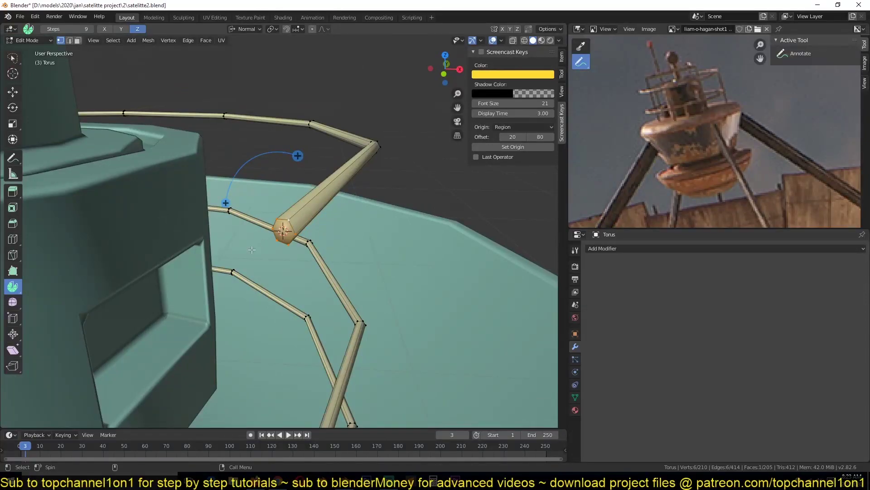
Set the spin axis to Y and try spinning the capped tube end, undoing each attempt.
middle_click_drag(259, 166, 217, 223)
key("KP_7")
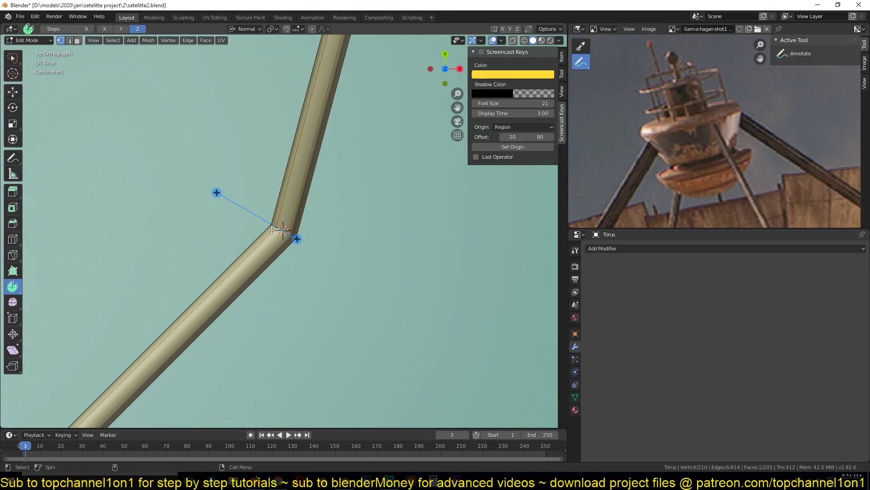
left_click(104, 29)
left_click(121, 29)
middle_click_drag(190, 181, 220, 80)
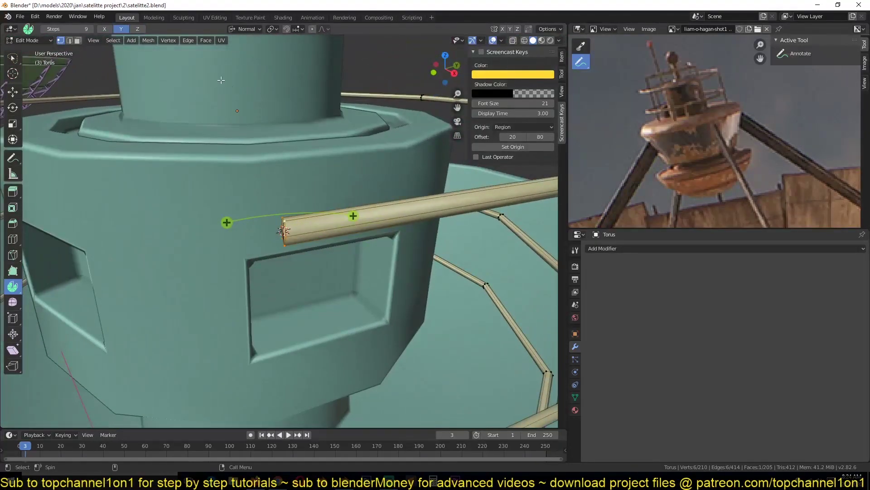
left_click_drag(321, 213, 260, 220)
key("ctrl+z")
middle_click_drag(275, 215, 280, 197)
left_click_drag(351, 202, 212, 183)
middle_click_drag(240, 189, 302, 187)
key("ctrl+z")
Spin the tube end by about -63.1° in 9 steps and shift the spin center to form a downward bend.
left_click_drag(353, 204, 264, 190)
middle_click_drag(265, 190, 316, 193)
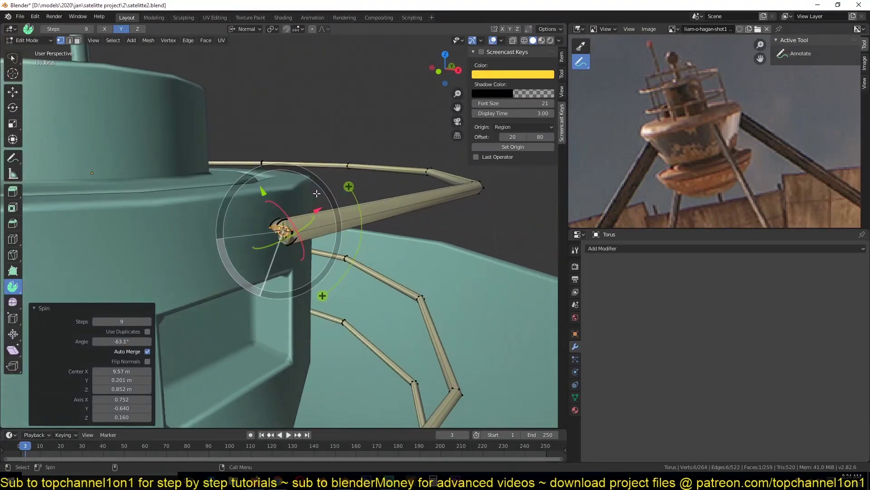
left_click_drag(262, 189, 281, 271)
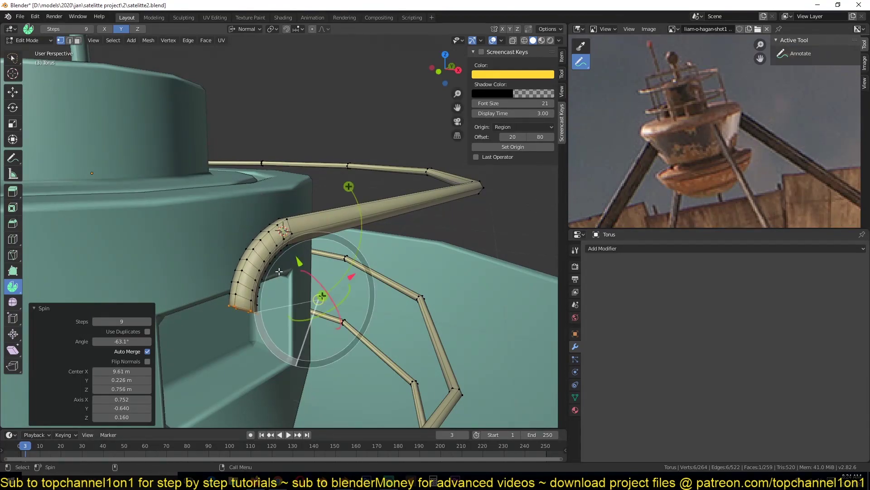
key("KP_3")
key("KP_7")
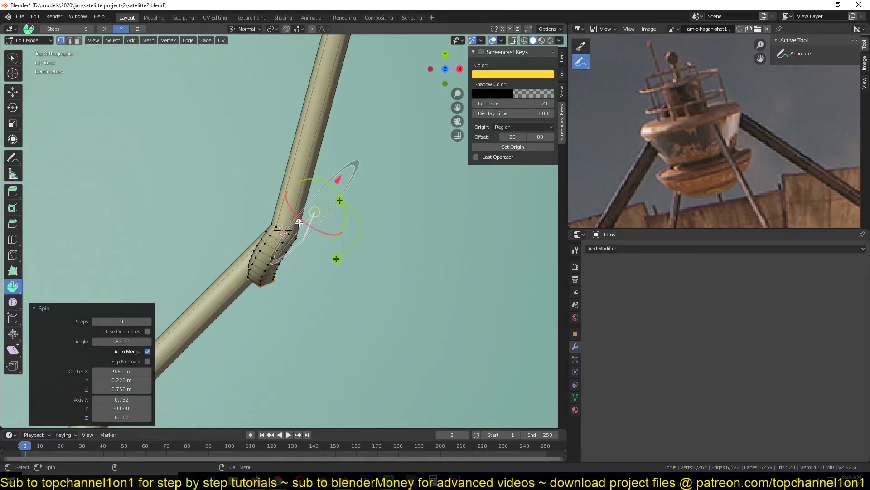
left_click_drag(317, 213, 348, 216)
key("ctrl+z")
Delete the whole torus railing object in Object Mode.
mouse_move(358, 223)
middle_mouse_down()
mouse_move(291, 158)
mouse_move(354, 152)
mouse_move(292, 164)
mouse_move(370, 216)
middle_mouse_up()
scroll(350, 156, "down", 2)
scroll(291, 164, "down", 3)
key("Tab")
key("x")
key("x")
left_click(458, 235)
Place the 3D cursor at the center of the tower from the top view and add a 12-vertex mesh circle there.
key("KP_7")
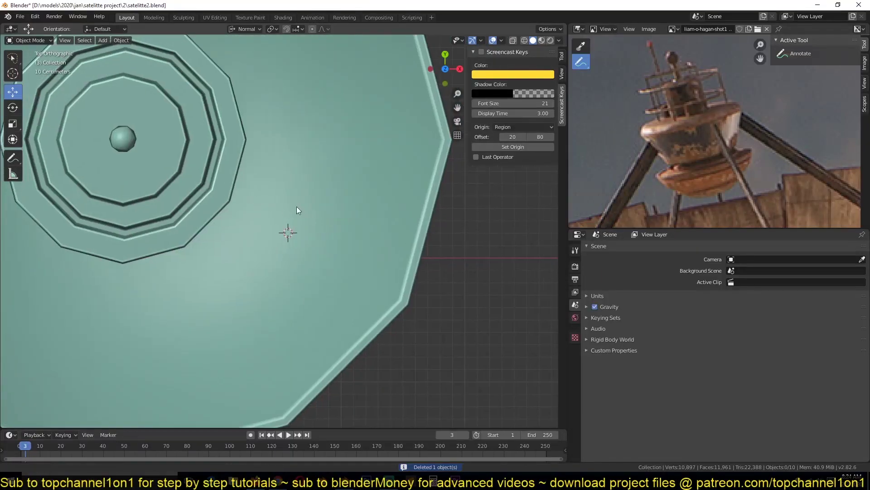
scroll(274, 200, "down", 4)
middle_click_drag(270, 198, 336, 211, "shift")
right_click(295, 187, "shift")
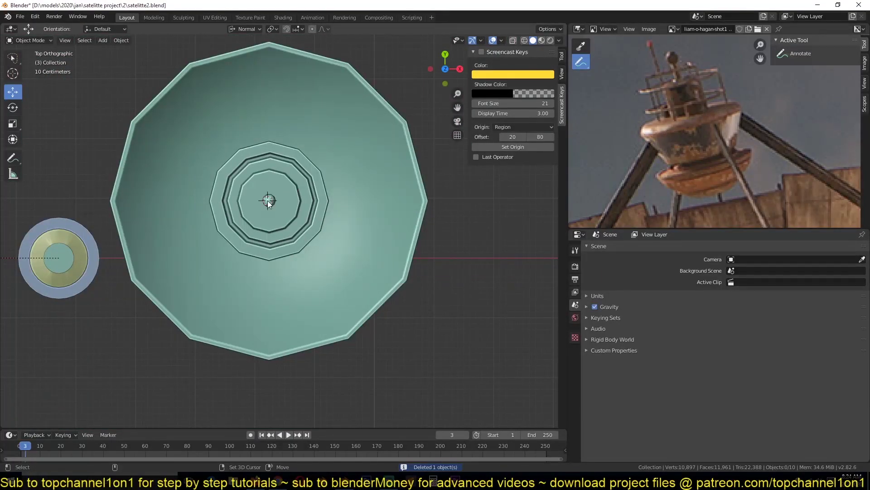
key("shift+a")
mouse_move(255, 204)
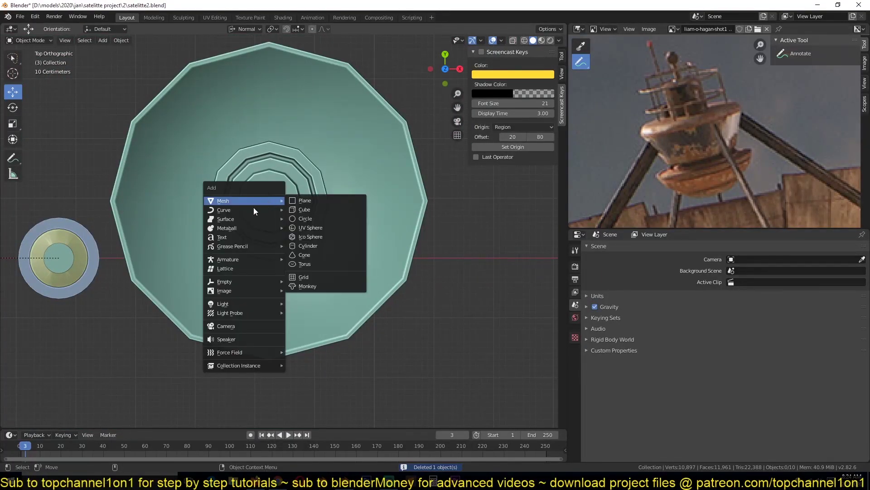
left_click(307, 219)
left_click(130, 319)
type("12")
key("Return")
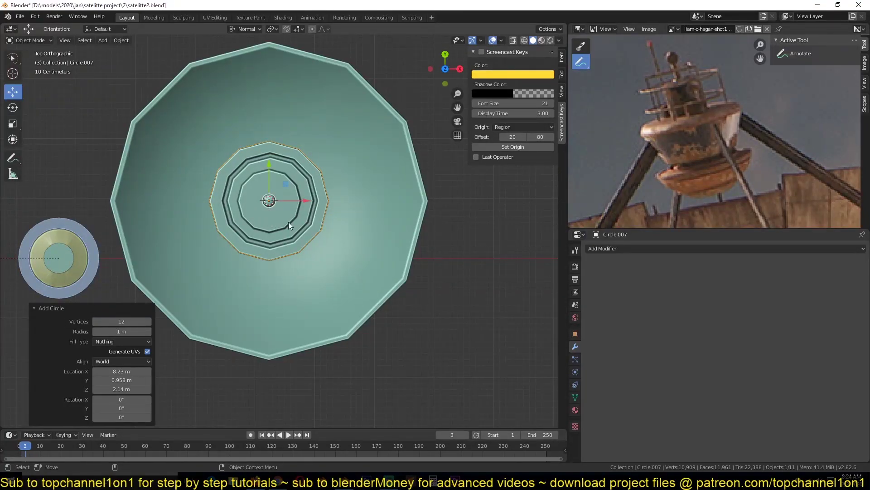
Raise the circle's vertex count to 16 and scale it up well beyond the tower's outer rim.
key("s")
right_click(328, 230)
left_click(148, 321)
left_click(148, 321)
left_click(148, 321)
left_click(148, 321)
key("s")
left_click(368, 237)
Delete one front vertex of the circle in Edit Mode to open a gap in the ring.
key("Tab")
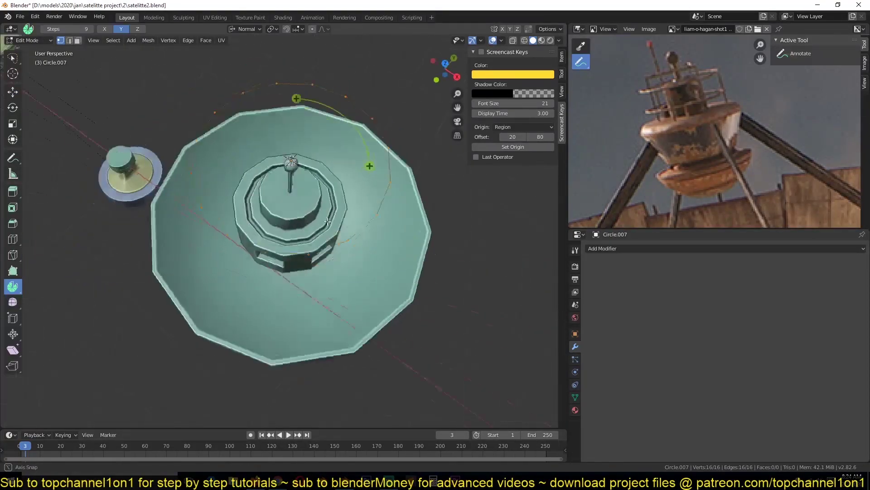
middle_click_drag(328, 222, 296, 224)
left_click(295, 227)
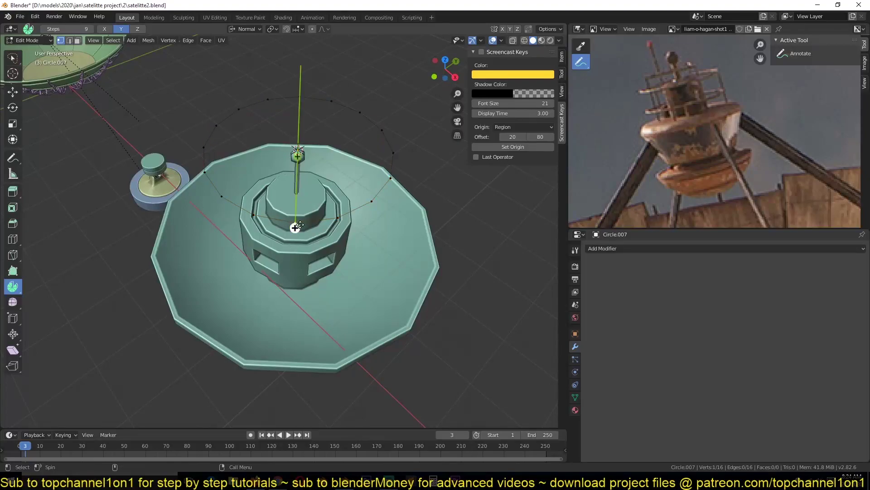
left_click(18, 96)
key("x")
left_click(268, 178)
Extrude one end vertex of the open ring about 0.861 m straight down, using Global orientation.
middle_click_drag(267, 178, 313, 182)
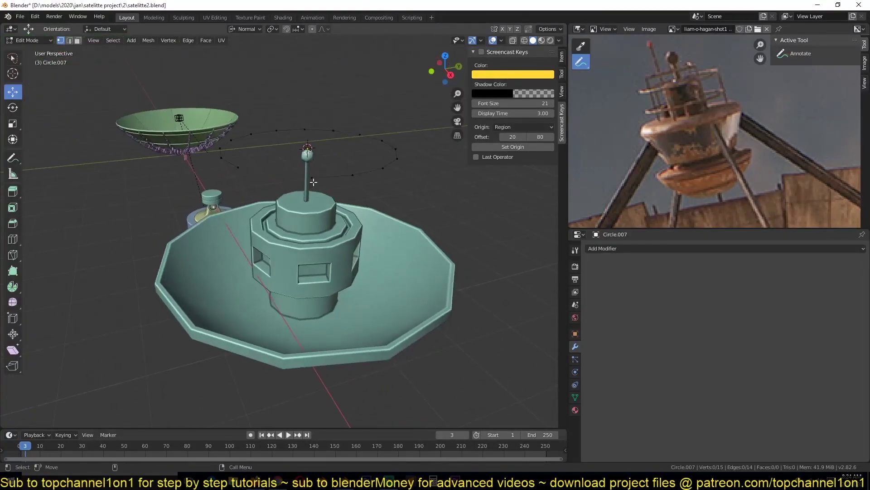
key("e")
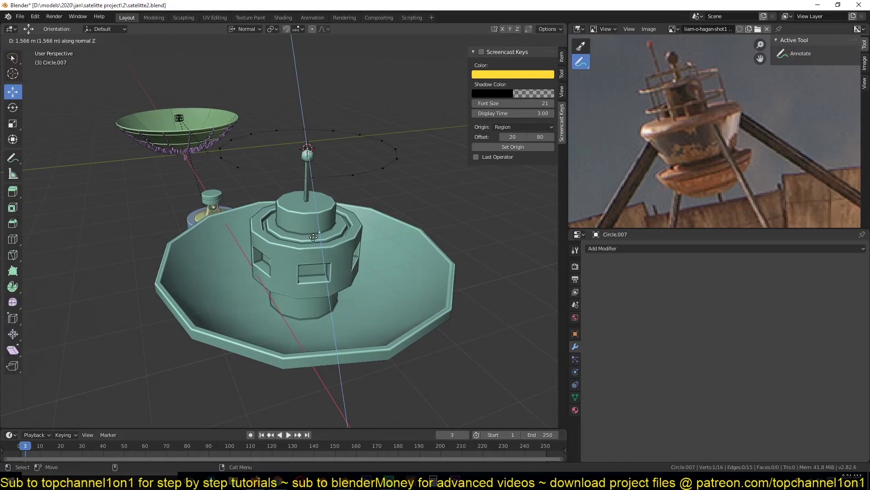
right_click(313, 237)
left_click(251, 30)
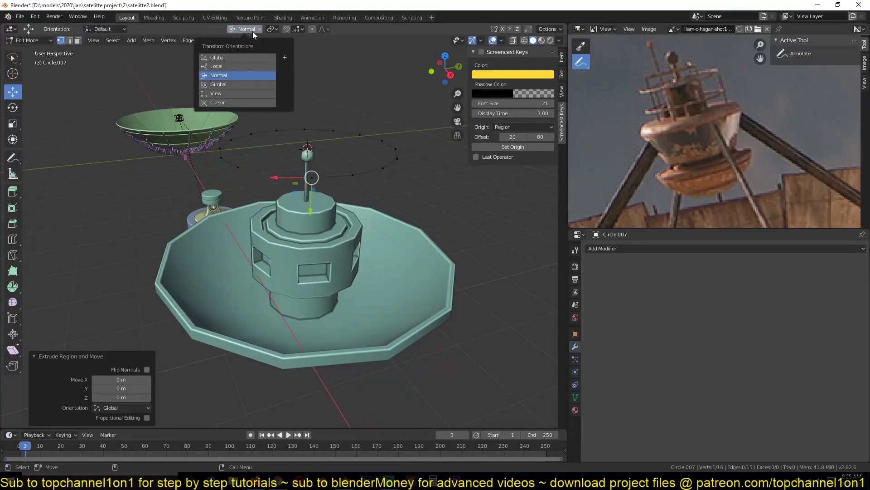
left_click(235, 57)
key("g")
key("z")
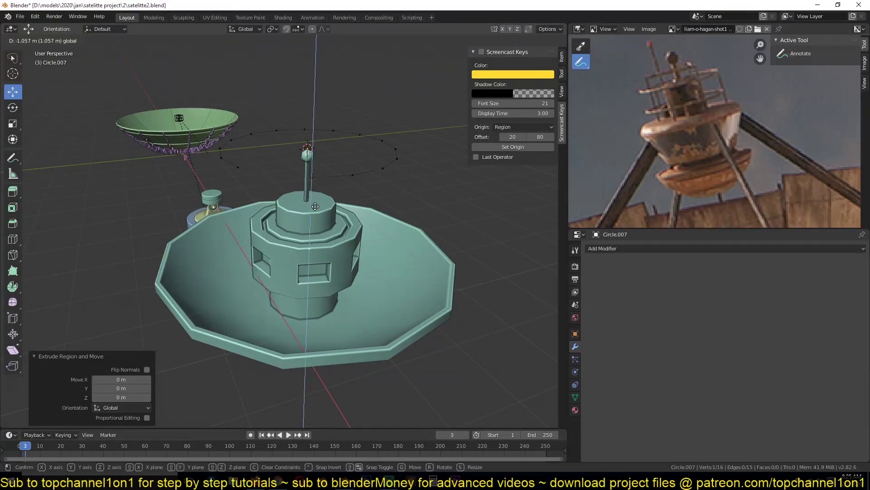
left_click(316, 194)
Extrude the ring's other end vertex straight down along Z to about the same depth as the first leg.
scroll(318, 181, "up", 4)
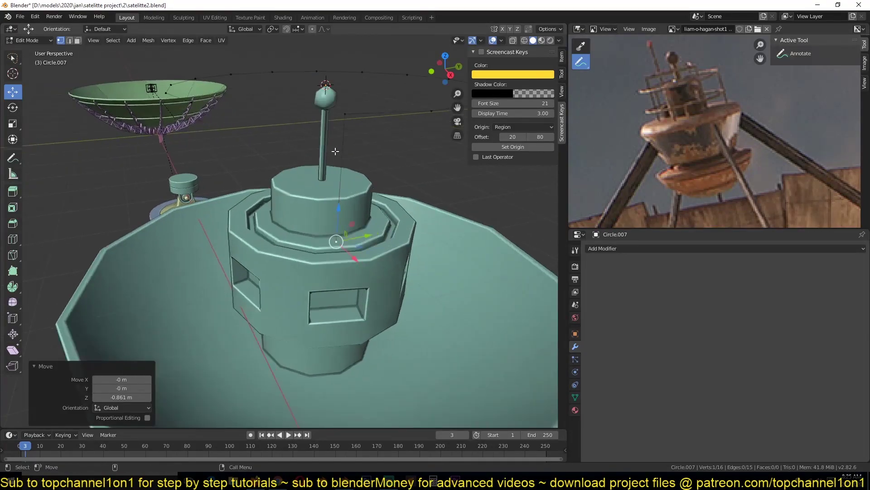
middle_click_drag(267, 134, 305, 152)
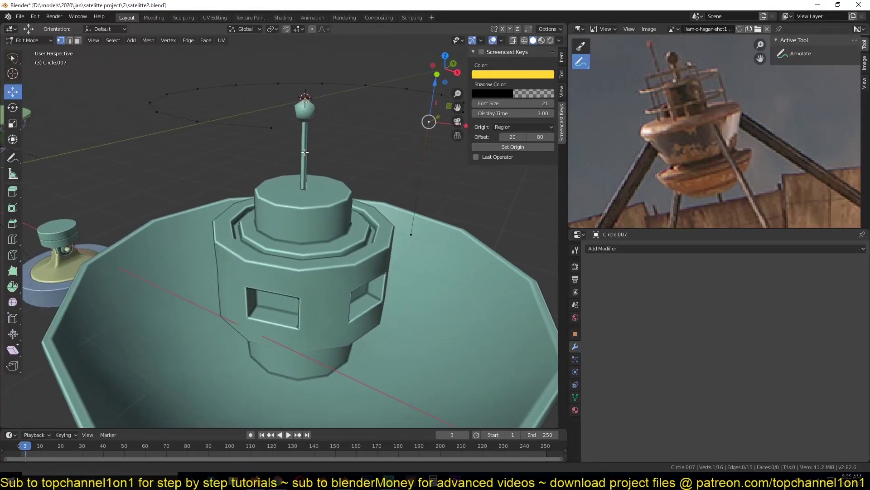
left_click(272, 127)
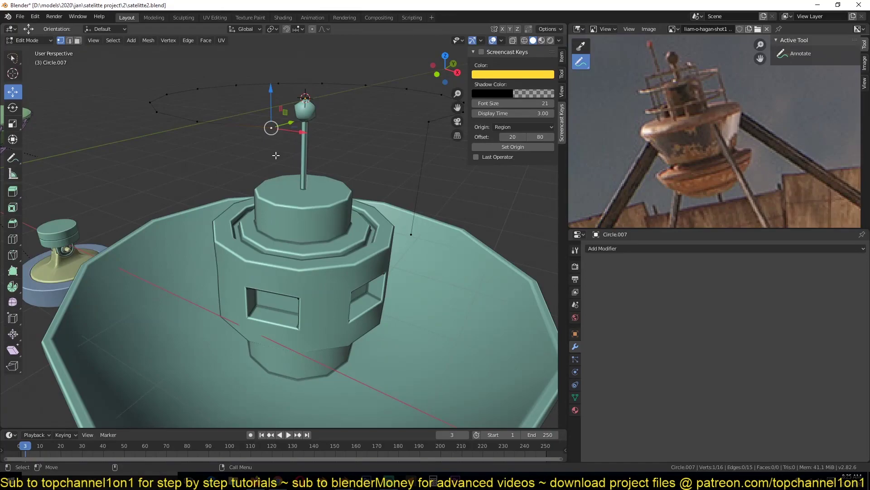
key("e")
key("z")
left_click(268, 161)
Round the two corner vertices above the legs with a 3-segment vertex bevel about 0.128 m wide.
left_click(271, 128)
left_click(429, 121, "shift")
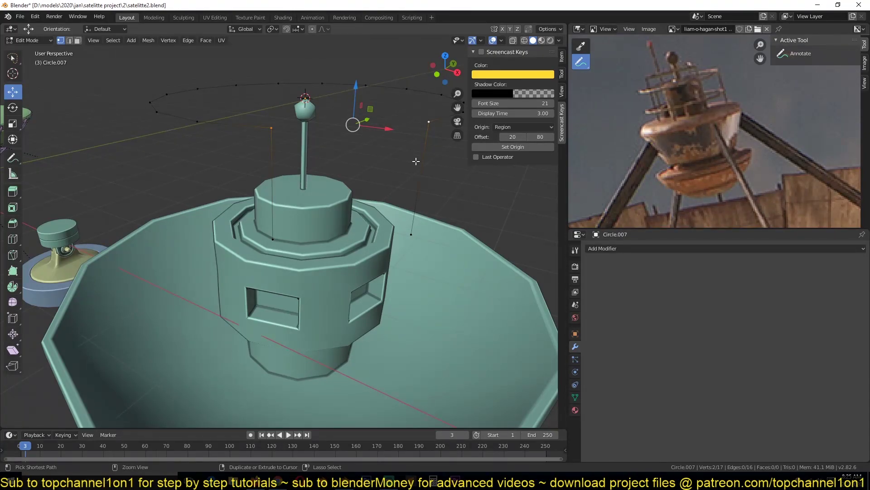
key("ctrl+shift+b")
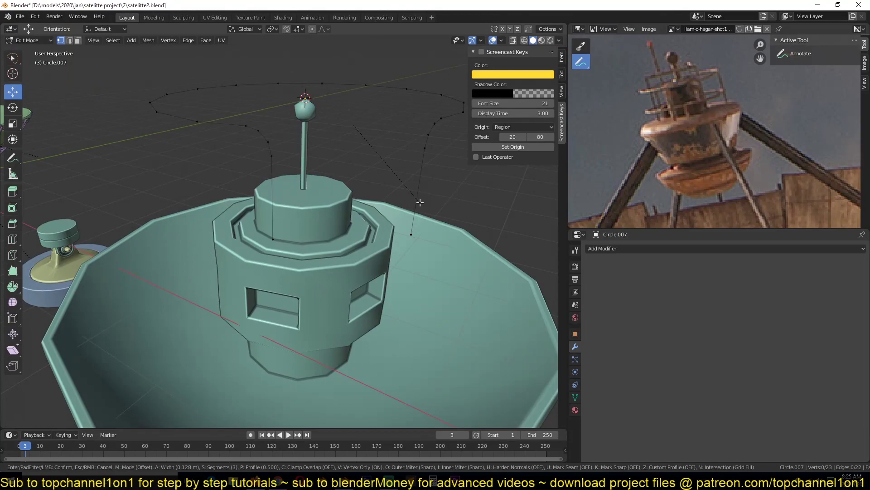
left_click(419, 203)
Return to Object Mode and convert the railing outline from a mesh to a curve.
key("Tab")
scroll(420, 190, "down", 5)
middle_click_drag(420, 181, 240, 140)
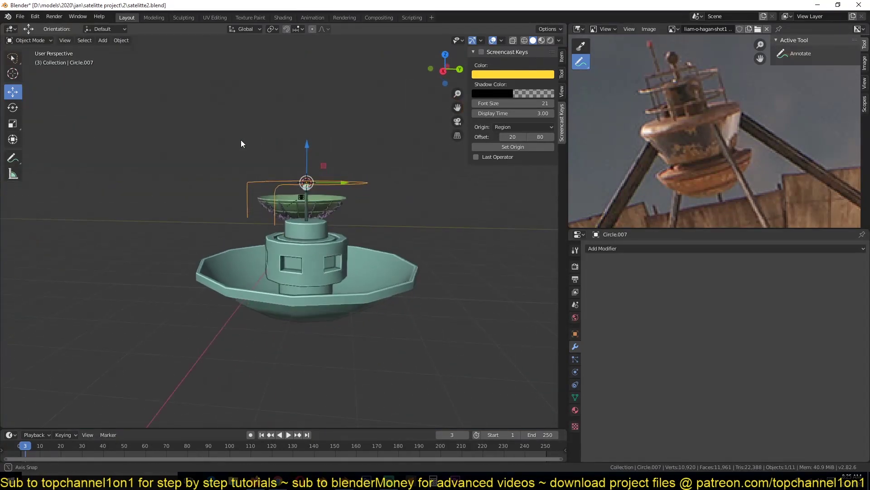
middle_click_drag(199, 177, 292, 212)
scroll(335, 186, "up", 4)
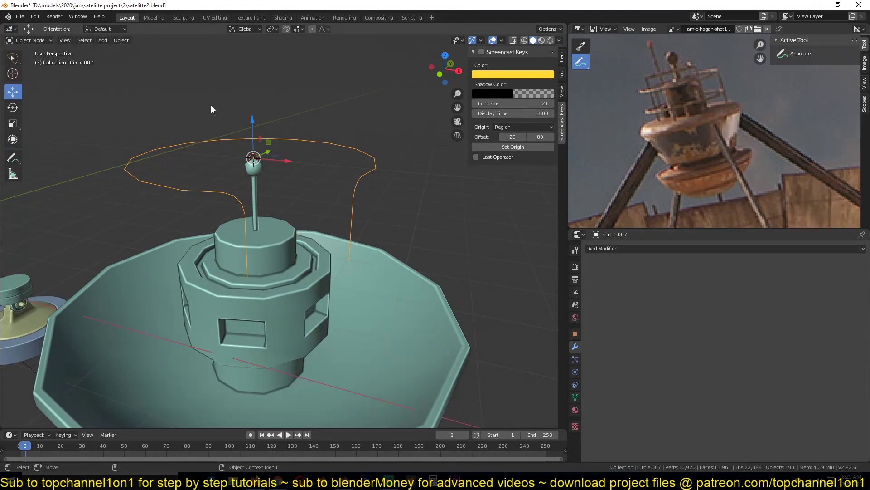
left_click(122, 42)
mouse_move(142, 280)
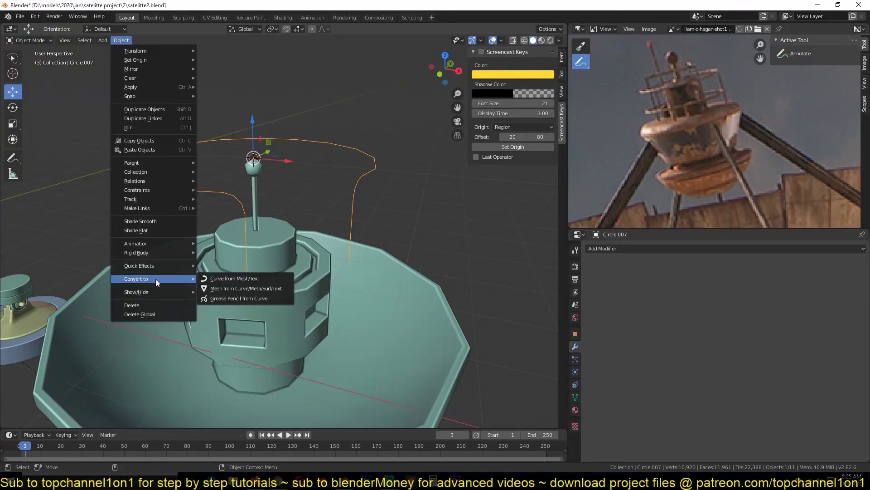
left_click(242, 279)
Give the railing curve thickness with a bevel depth of 0.023 m.
left_click(576, 384)
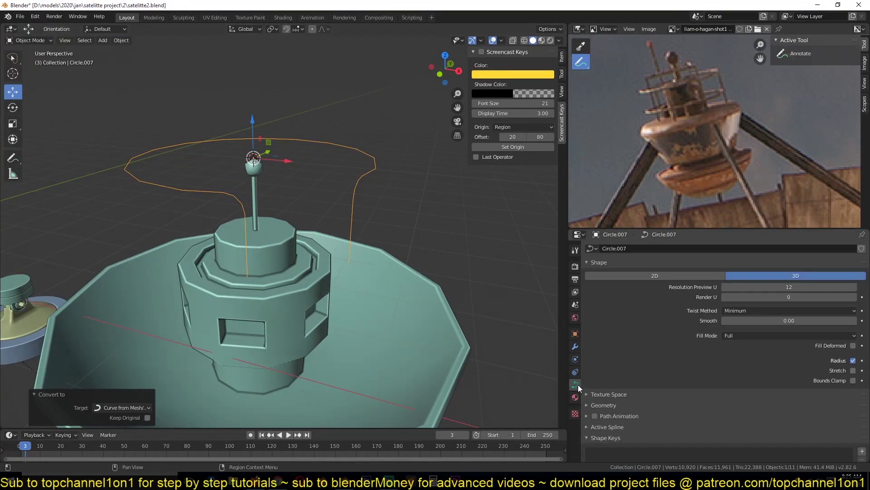
left_click(598, 403)
scroll(622, 405, "down", 5)
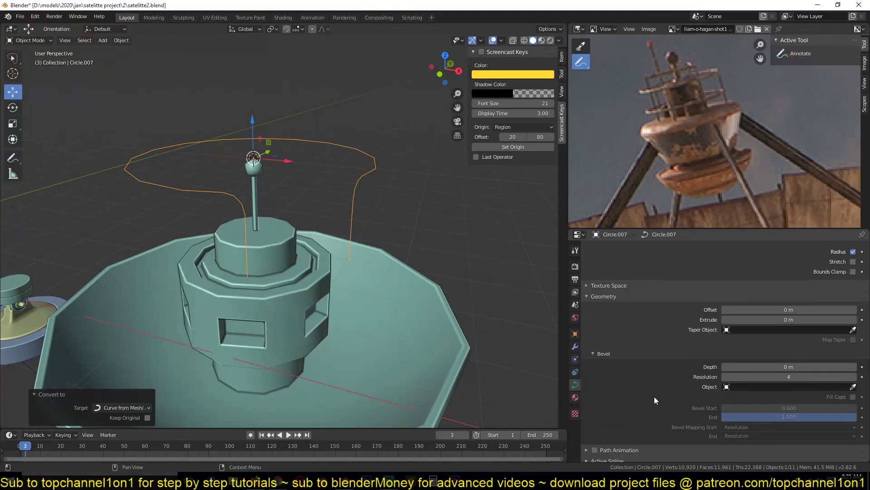
mouse_move(773, 368)
left_mouse_down()
mouse_move(791, 368)
mouse_move(778, 368)
left_mouse_up()
Reduce the railing curve's bevel resolution to 2, checking its edges in wireframe before returning to solid shading.
scroll(337, 213, "up", 5)
key("z")
left_click(100, 192)
middle_click_drag(102, 198, 249, 272, "shift")
scroll(172, 211, "down", 5)
middle_click_drag(217, 220, 292, 156)
left_click(724, 376)
left_click(723, 376)
key("z")
left_click(458, 234)
mouse_move(458, 234)
middle_mouse_down()
mouse_move(422, 262)
mouse_move(459, 253)
middle_mouse_up()
scroll(422, 262, "down", 5)
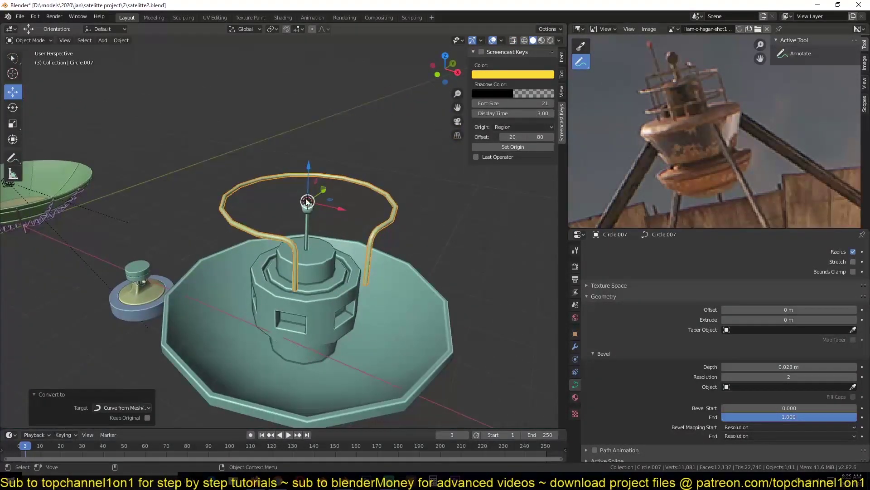
Convert the railing curve to a mesh.
right_click(262, 195)
left_click(264, 117)
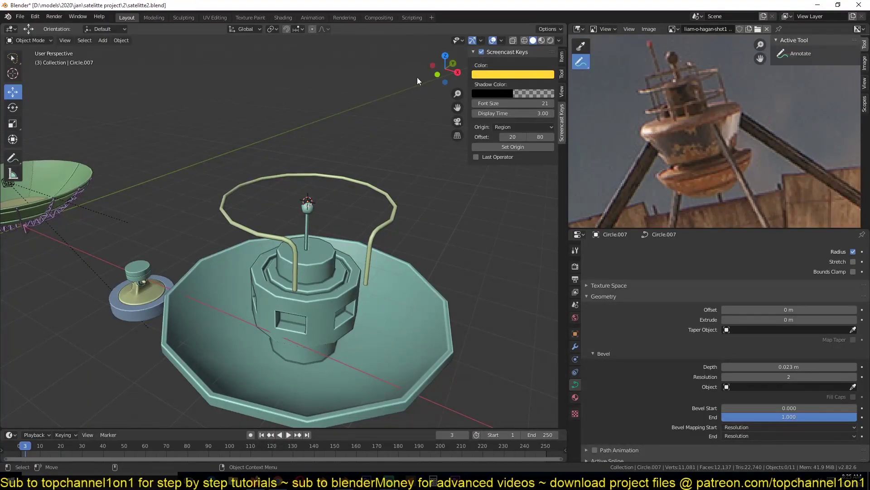
left_click(122, 40)
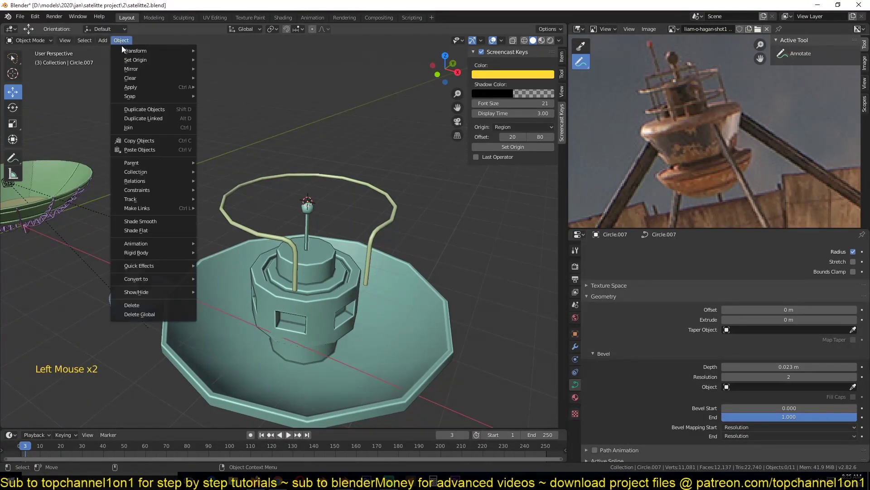
double_click(355, 180)
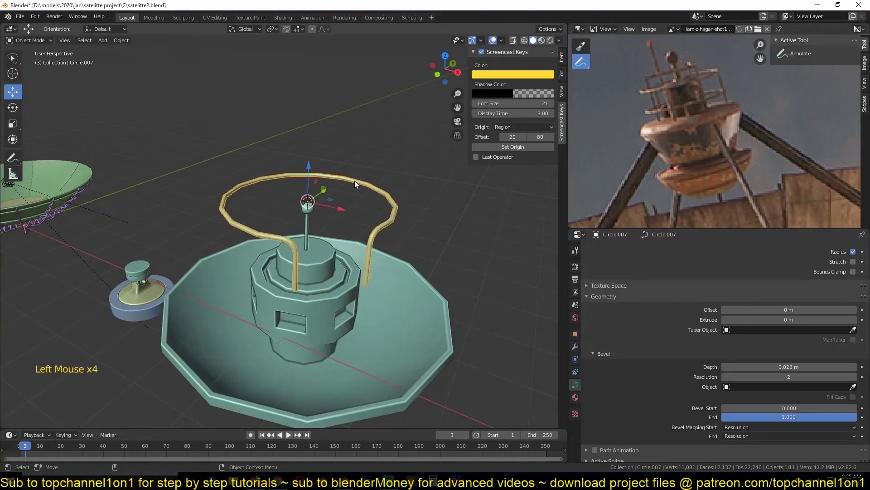
right_click(254, 173)
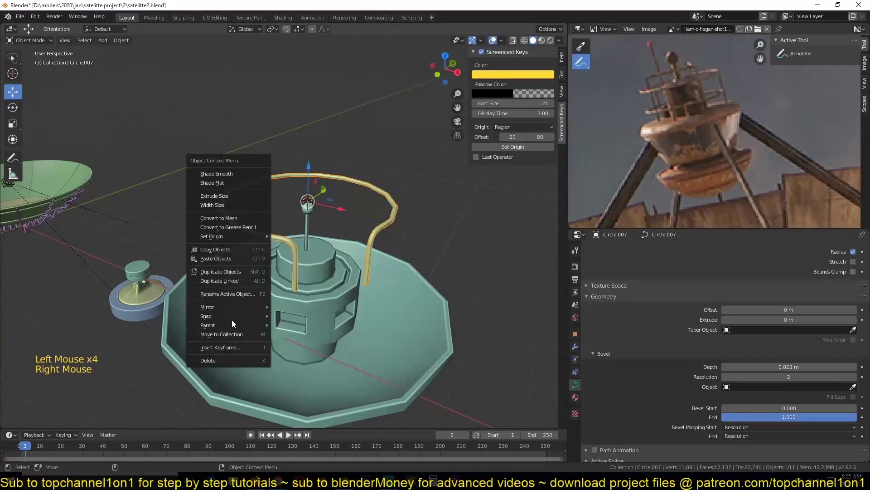
left_click(241, 218)
right_click(371, 205)
middle_click_drag(385, 222, 393, 198)
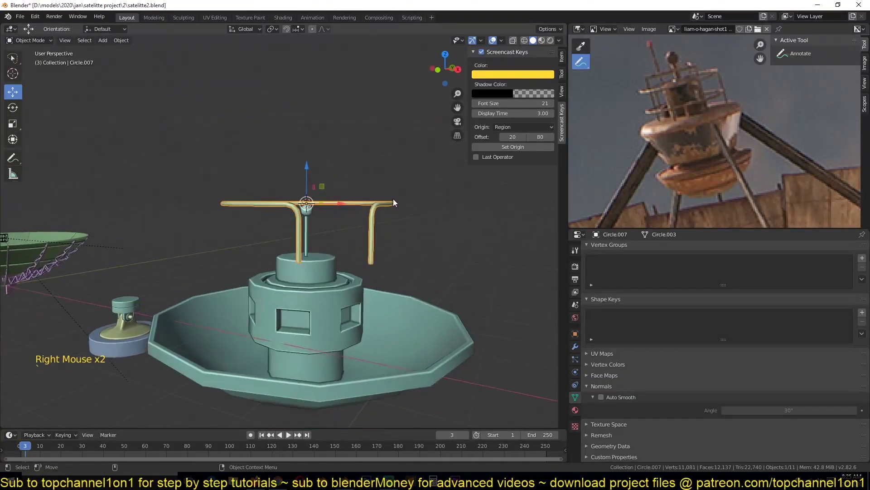
Lower the railing about 1.89 m along Z so it wraps around the tower body inside the dish.
scroll(372, 137, "down", 1)
left_click_drag(313, 140, 318, 252)
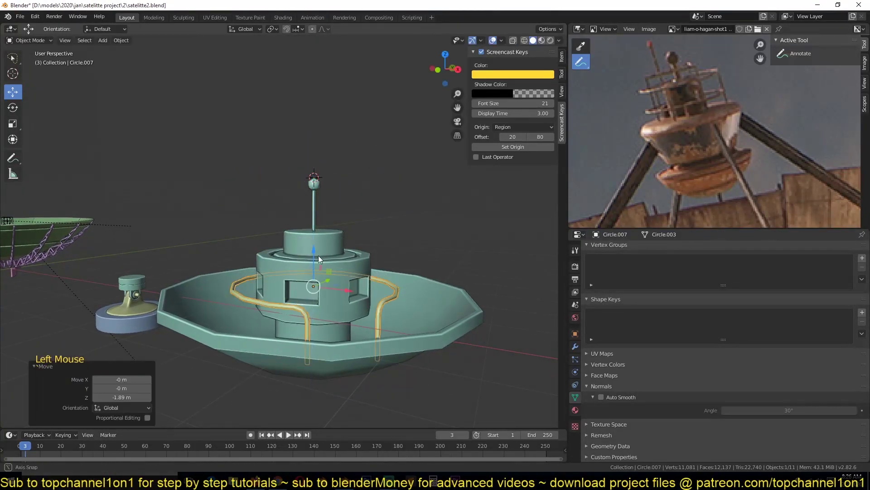
middle_click_drag(318, 252, 319, 272)
left_click_drag(318, 251, 355, 265)
In Edit Mode, duplicate the whole railing and raise the copy 0.721 m along Z.
key("Tab")
key("a")
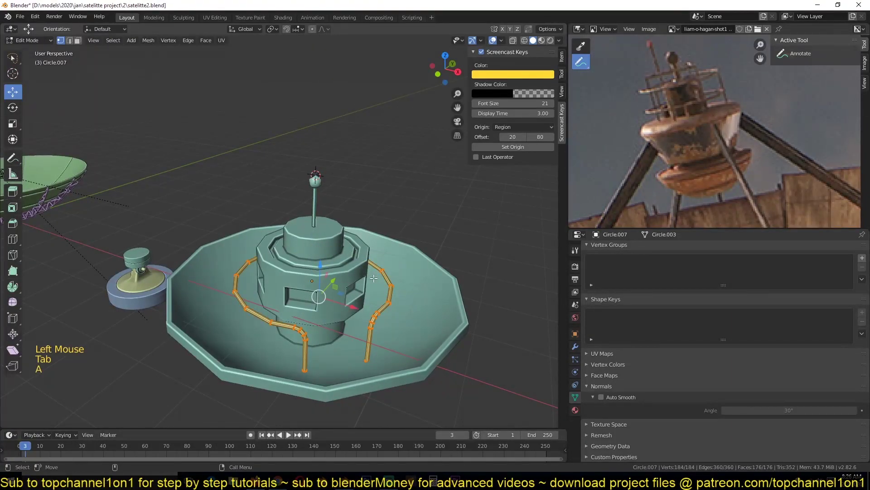
scroll(367, 258, "down", 1)
key("shift+d")
key("z")
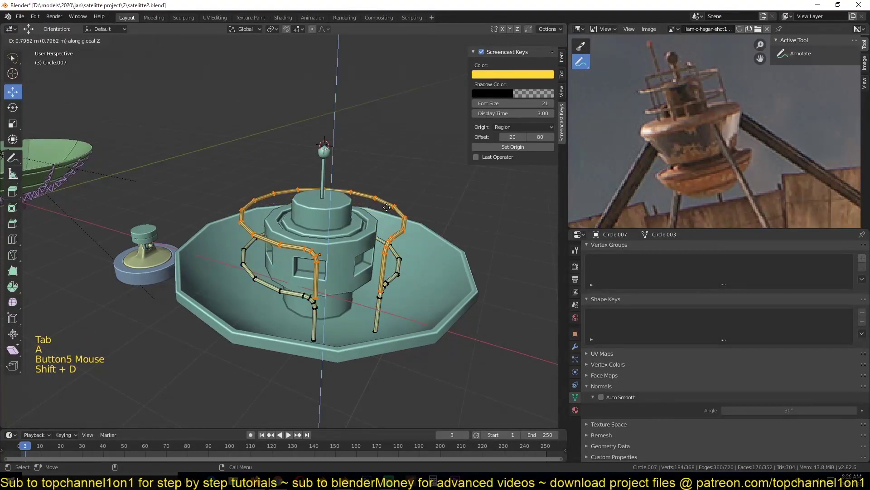
left_click(387, 211)
key("r")
key("z")
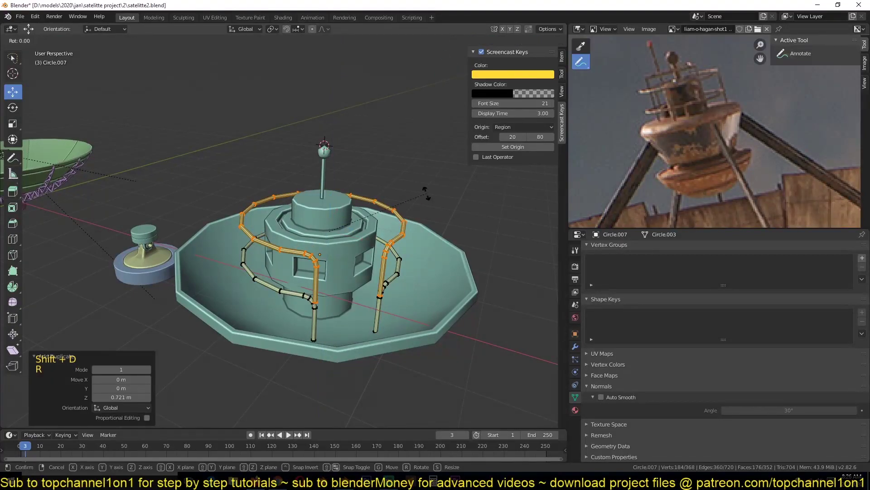
left_click(348, 290)
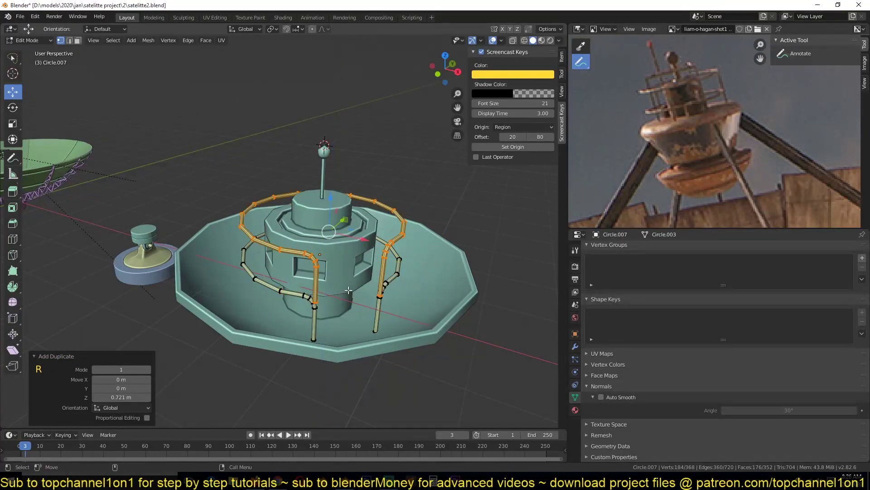
From the top view, rotate the duplicated railing 82.8° around the 3D cursor.
key("KP_7")
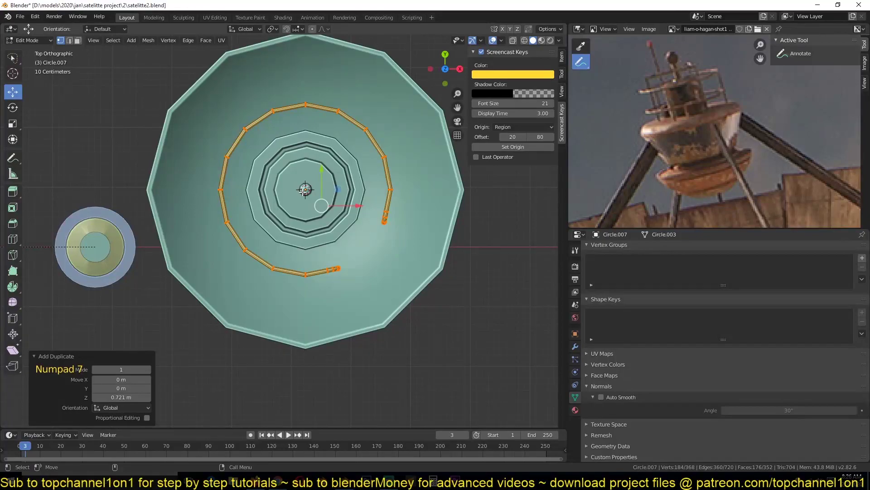
key("period")
left_click(399, 192)
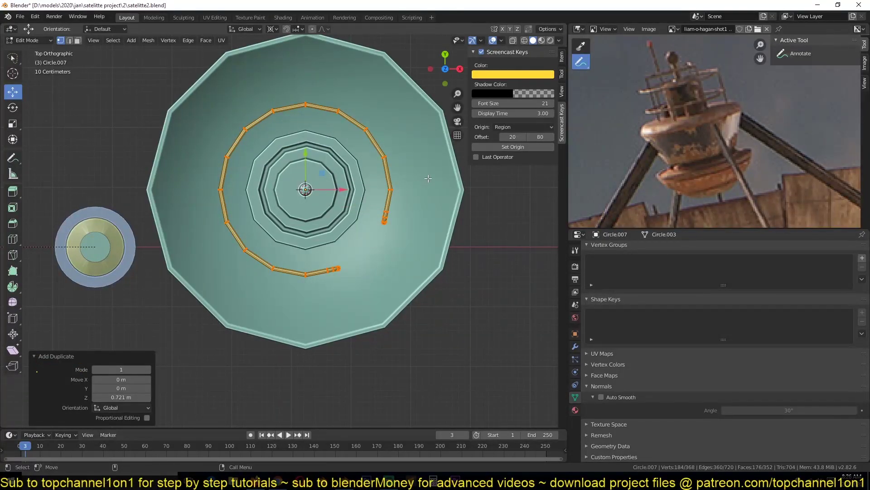
key("r")
left_click(329, 278)
middle_click_drag(329, 278, 349, 218)
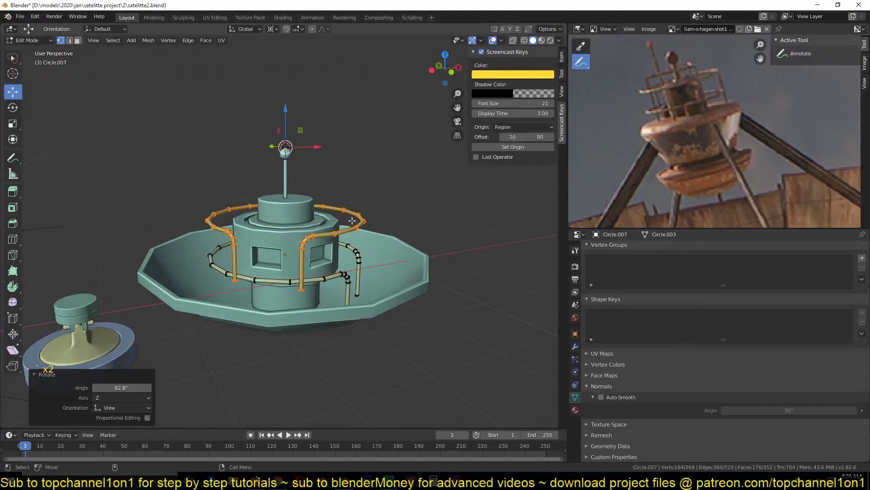
Scale the upper railing to 1.134 in X and Y, leaving its height unscaled.
key("s")
key("shift+z")
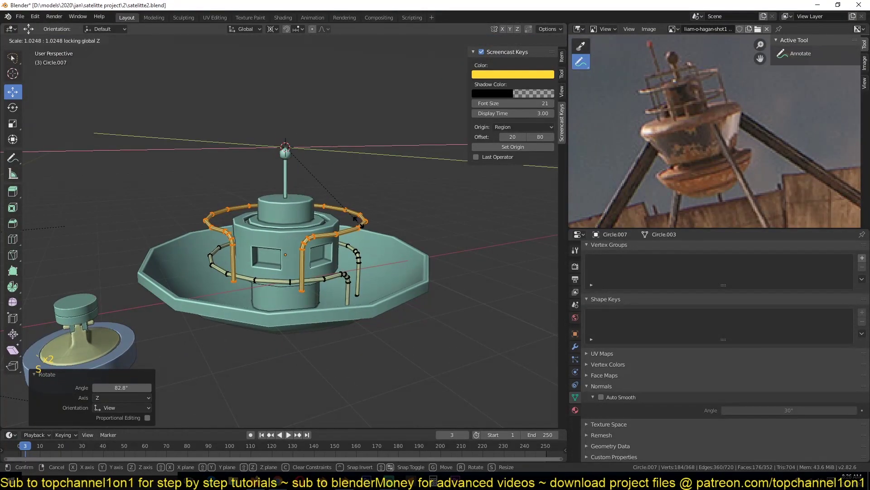
left_click(373, 224)
middle_click_drag(373, 221, 385, 227)
Lengthen the upper railing's two legs by moving their end vertices down along Z, and return to Object Mode with solid shading.
key("z")
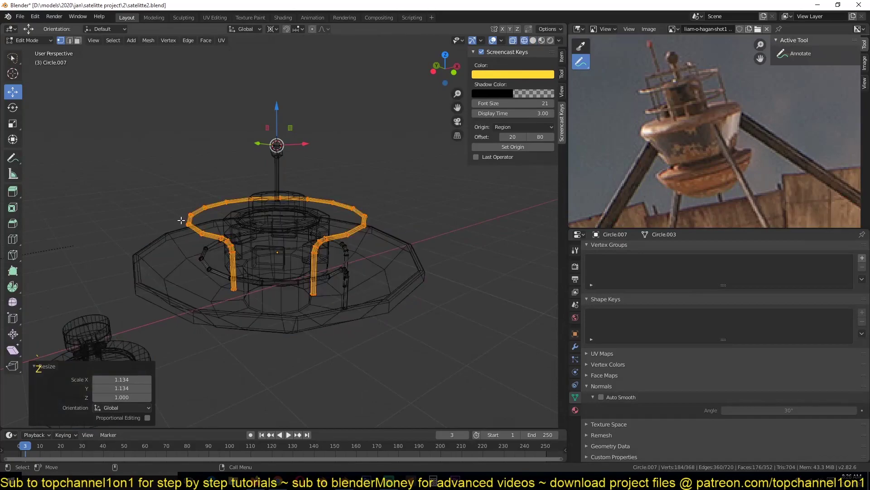
key("alt+a")
key("c")
left_click(234, 290)
left_click(314, 294)
right_click(318, 297)
key("g")
key("z")
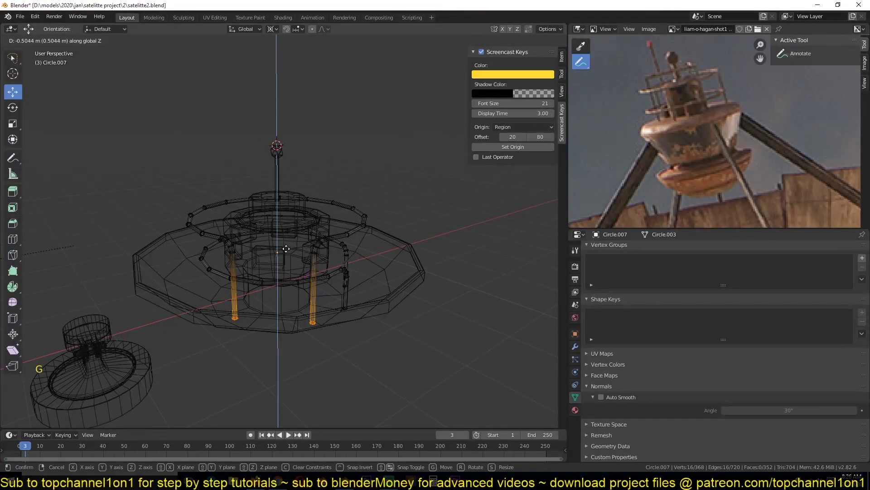
left_click(286, 255)
key("Tab")
key("z")
left_click(417, 248)
key("alt+a")
mouse_move(417, 247)
middle_mouse_down()
mouse_move(355, 268)
mouse_move(283, 233)
mouse_move(327, 263)
mouse_move(385, 261)
middle_mouse_up()
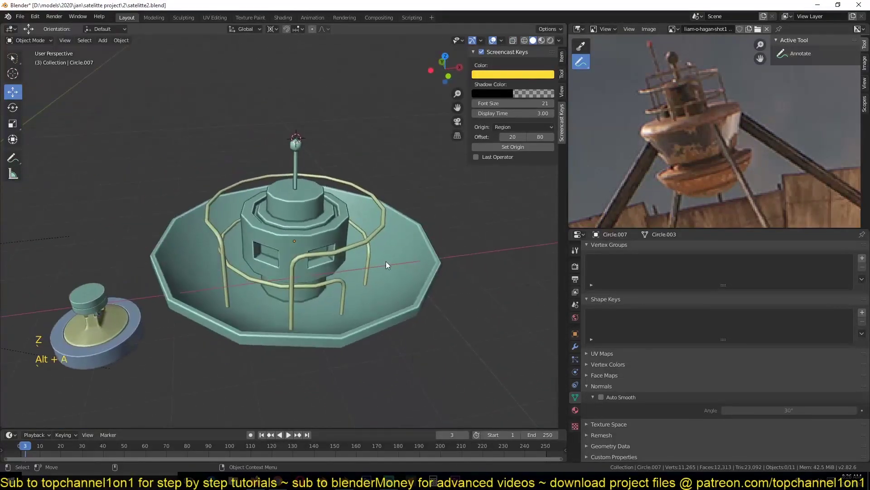
Examine up close where the railing legs' ends meet the dish surface.
scroll(386, 261, "up", 4)
scroll(347, 150, "up", 4)
middle_click_drag(360, 186, 375, 138, "shift")
scroll(403, 189, "up", 3)
middle_click_drag(390, 224, 387, 205)
left_click(399, 271)
scroll(408, 280, "down", 6)
scroll(400, 282, "up", 4)
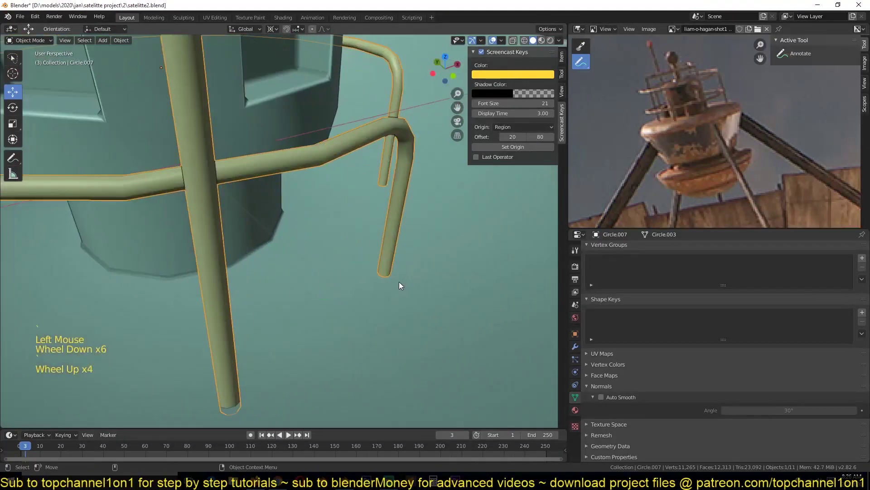
middle_click_drag(382, 268, 371, 228, "shift")
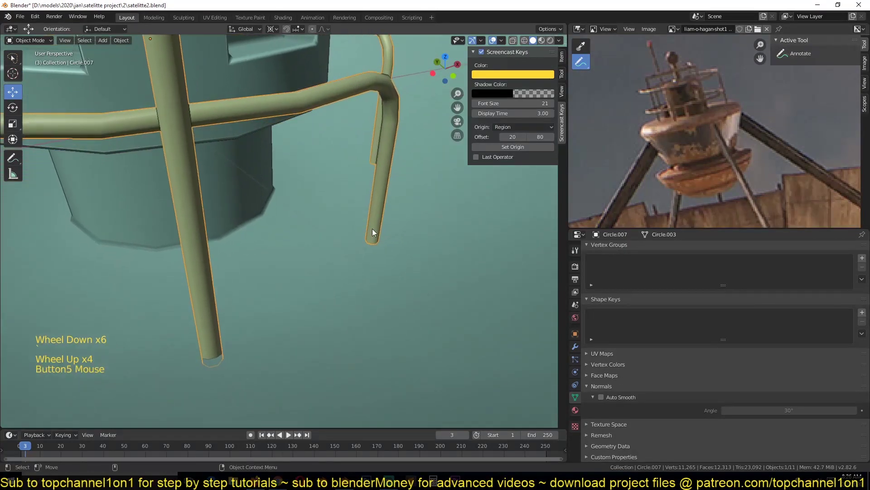
Raise the end loop of the upper railing's front leg 0.104 m along Z, with the pivot off the 3D cursor.
key("Tab")
middle_click_drag(294, 285, 323, 241, "shift")
key("z")
left_click(204, 279)
left_click(252, 311, "alt")
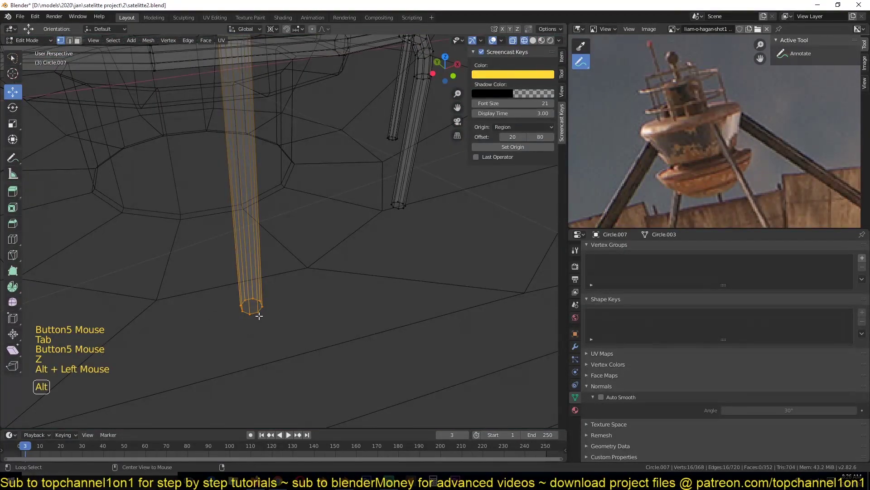
left_click(255, 316, "alt")
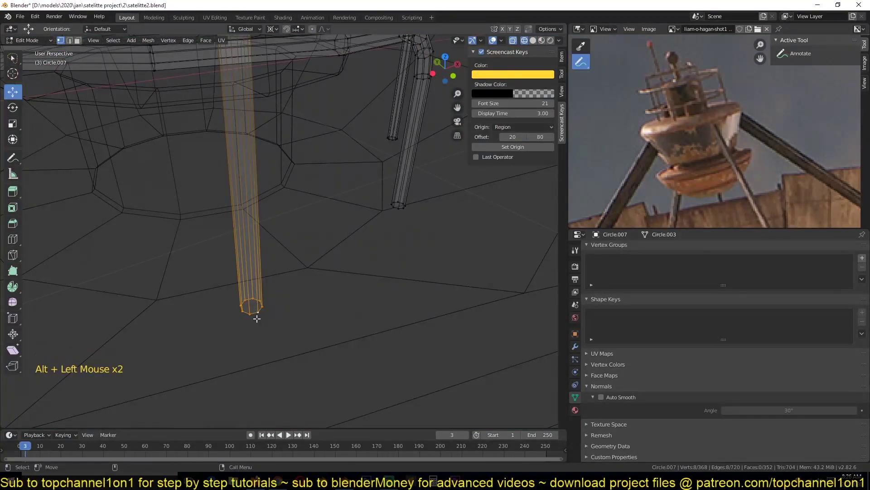
key("g")
key("z")
right_click(256, 319)
key("period")
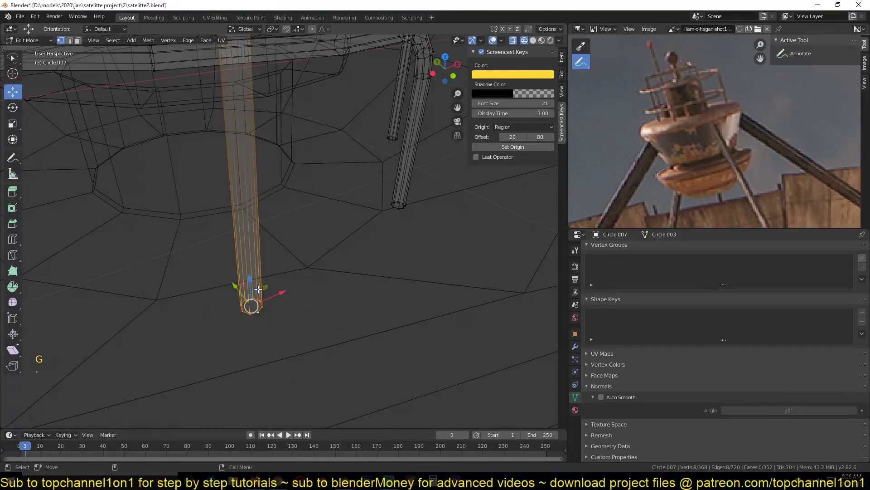
mouse_move(247, 282)
left_mouse_down()
mouse_move(249, 265)
mouse_move(405, 270)
left_mouse_up()
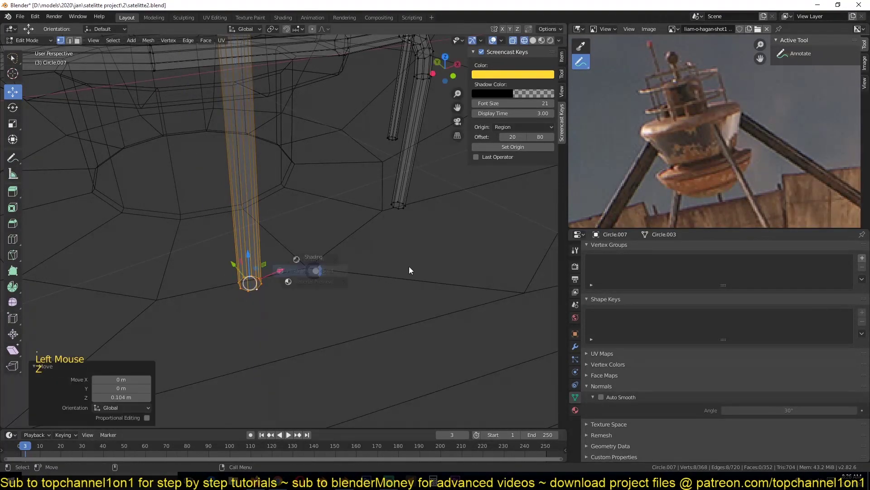
Extrude the front leg's end loop in place and scale it by 2.659 to form a flange.
key("z")
scroll(302, 238, "up", 2)
key("e")
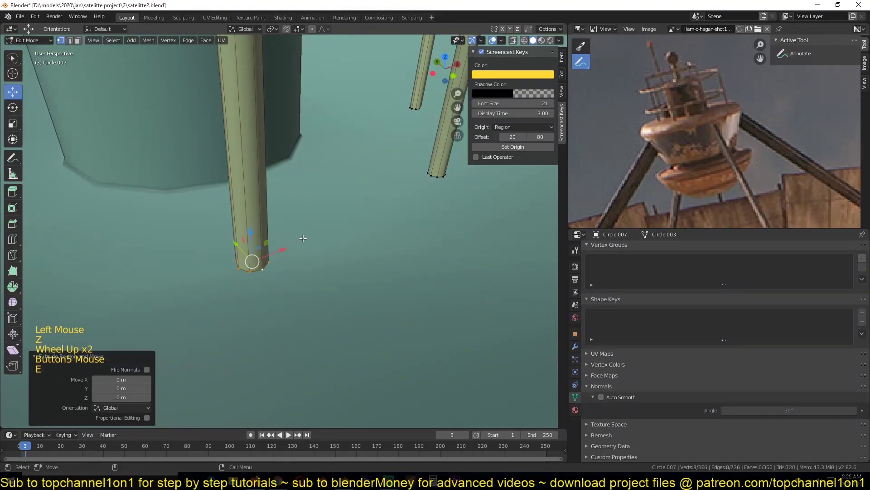
key("s")
left_click(399, 248)
Extrude the flange's outer edge 0.122 m down into the dish and lower it about 0.03 m more along Z.
key("e")
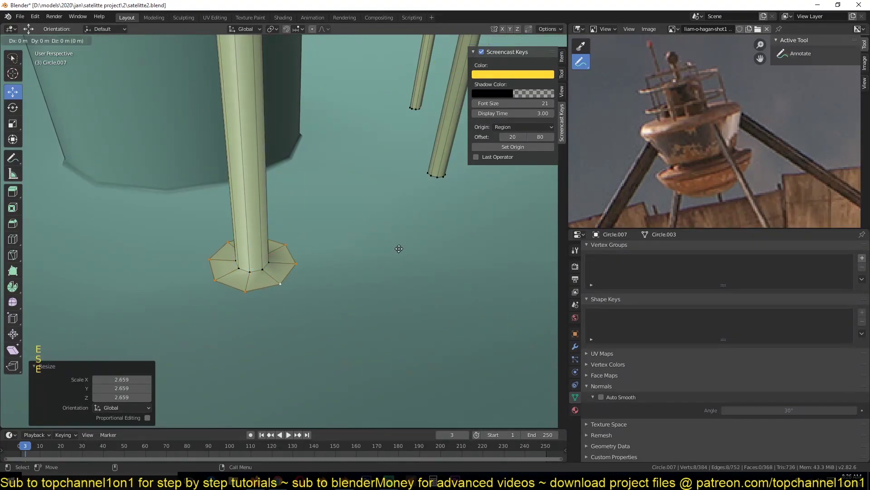
left_click(403, 288)
middle_click_drag(404, 288, 427, 264)
key("g")
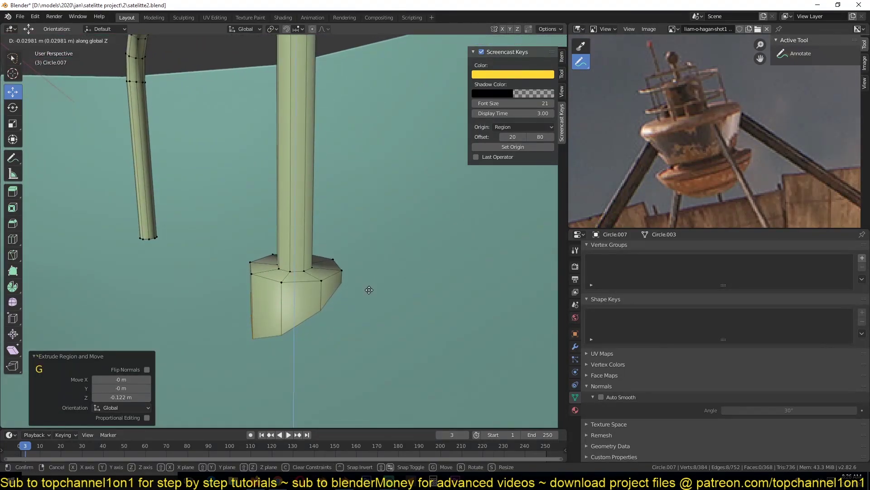
left_click(369, 290)
Separate the flange's top and side face loops into their own object and select it in Object Mode.
key("3")
left_click(325, 277, "alt")
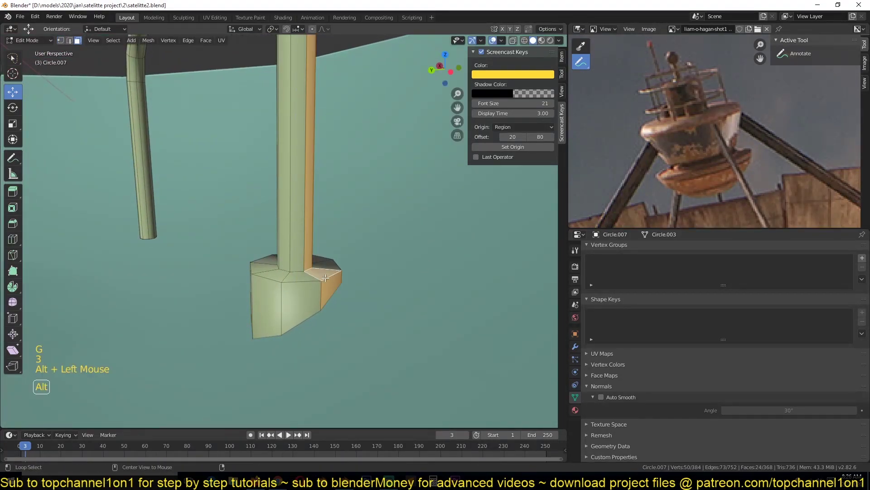
left_click(288, 295, "alt")
left_click(279, 292, "alt+shift")
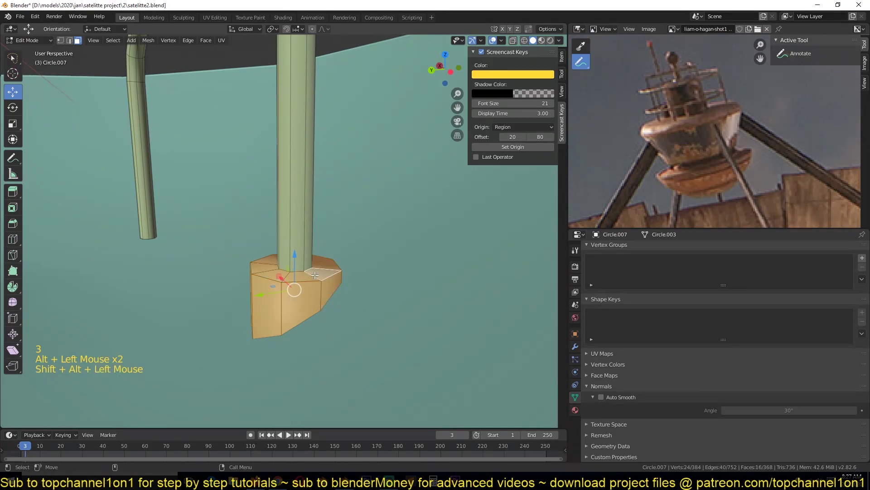
key("p")
left_click(315, 275)
key("Tab")
left_click(315, 279)
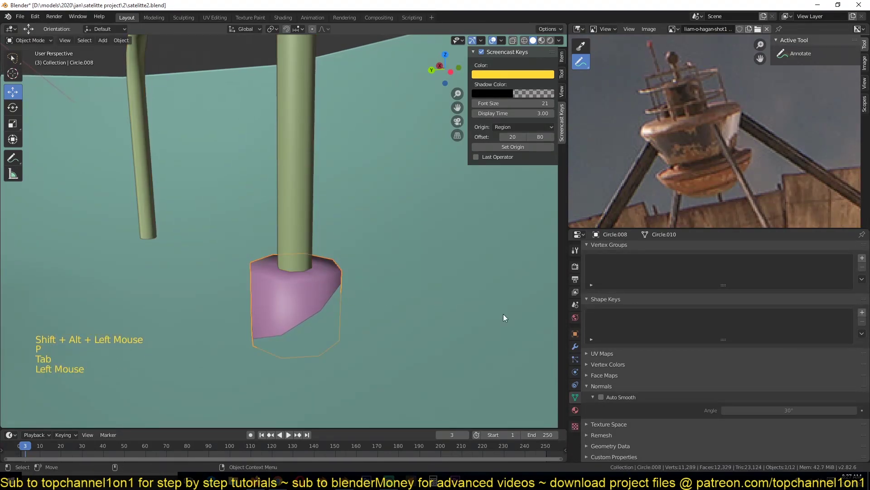
Add a Boolean modifier to the separated foot, using Difference with the dish, Circle.006, as its object.
left_click(515, 304)
left_click(575, 346)
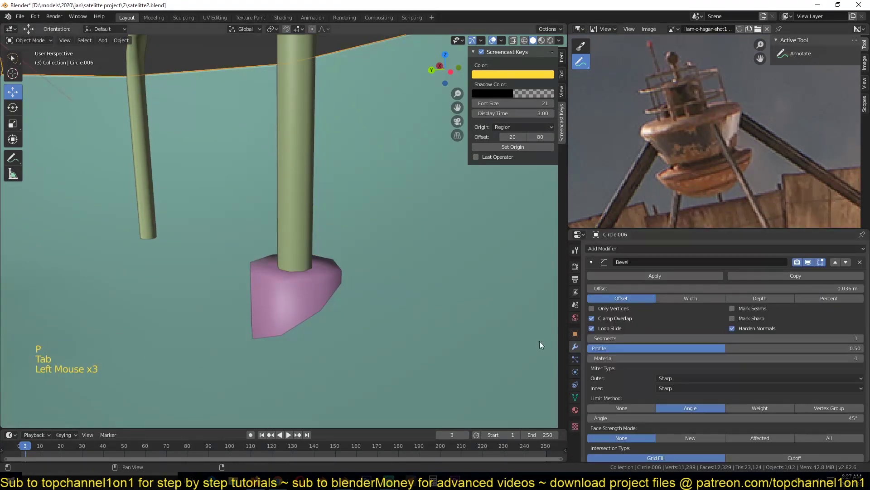
left_click(324, 299)
left_click(622, 247)
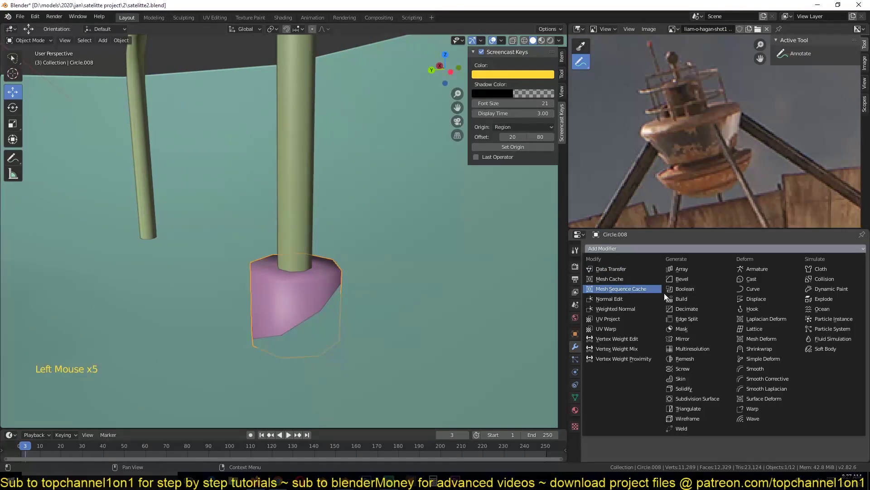
left_click(691, 289)
left_click(860, 298)
left_click(404, 214)
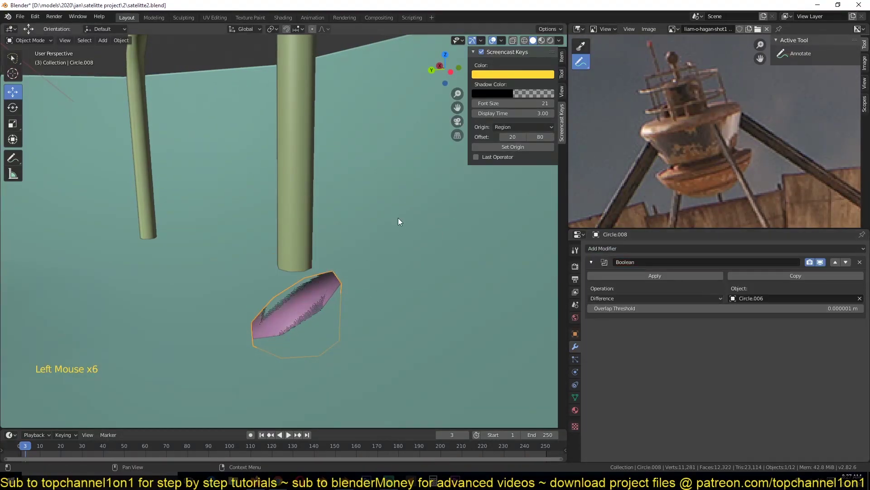
left_click(676, 298)
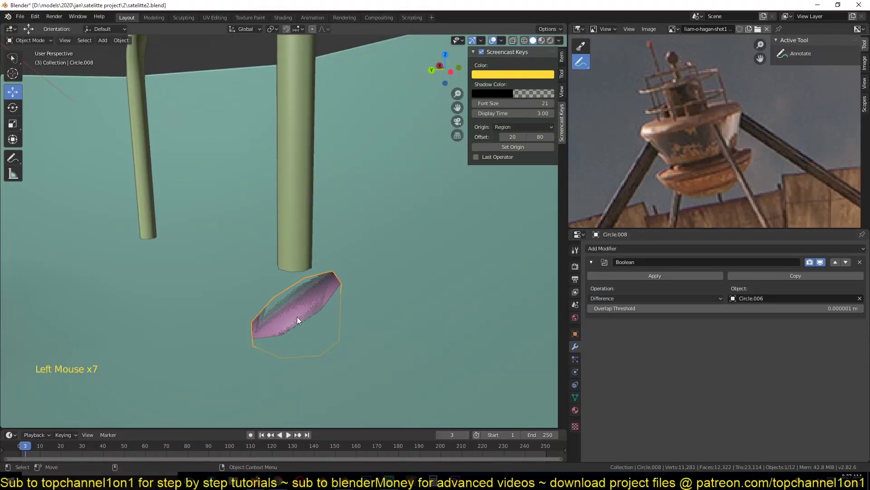
left_click(358, 258)
Fill the open edge loop on the foot's underside with a face in Edit Mode.
scroll(345, 236, "down", 5)
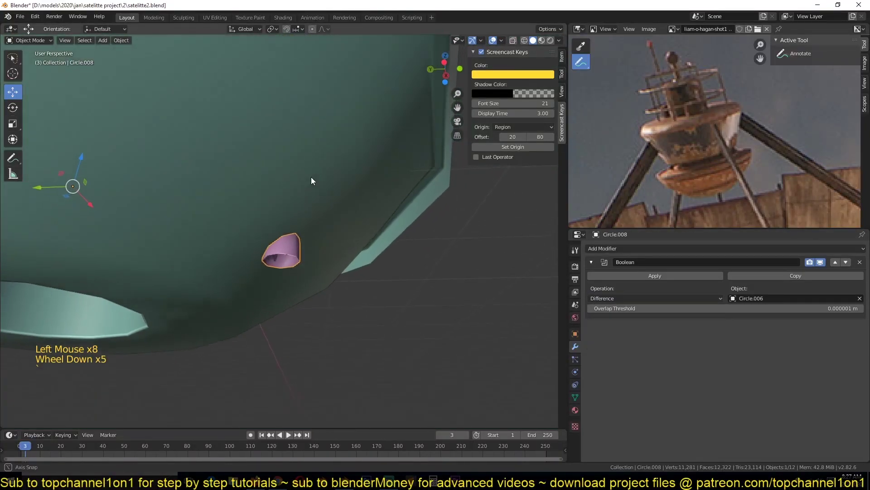
key("Tab")
key("2")
left_click(296, 250, "alt")
key("f")
key("grave")
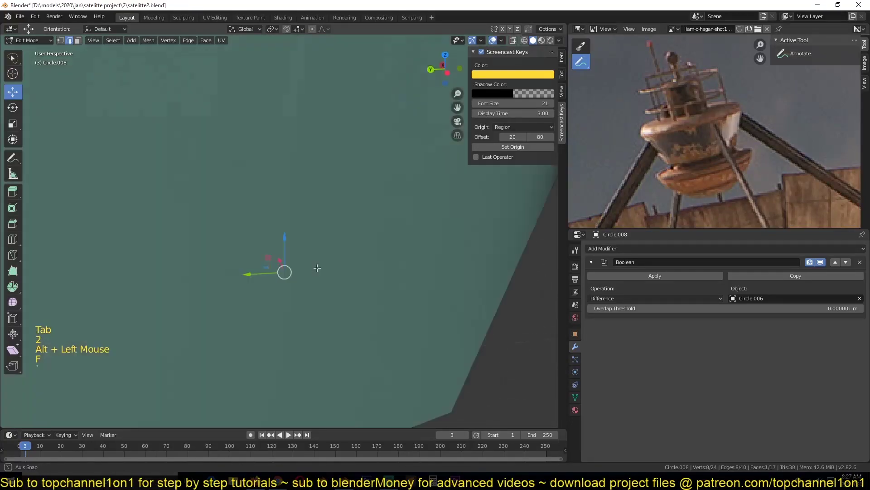
Switch the foot's Boolean modifier to Intersect with Circle.006 in Object Mode and apply it.
key("Tab")
middle_click_drag(315, 238, 304, 190, "shift")
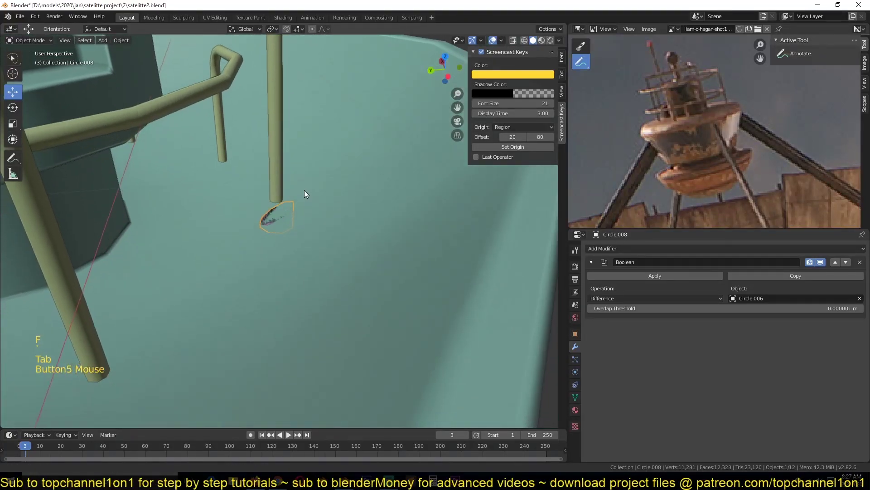
left_click(648, 297)
left_click(623, 328)
left_click(631, 300)
left_click(627, 309)
middle_click_drag(417, 238, 394, 254)
key("grave")
scroll(394, 253, "up", 5)
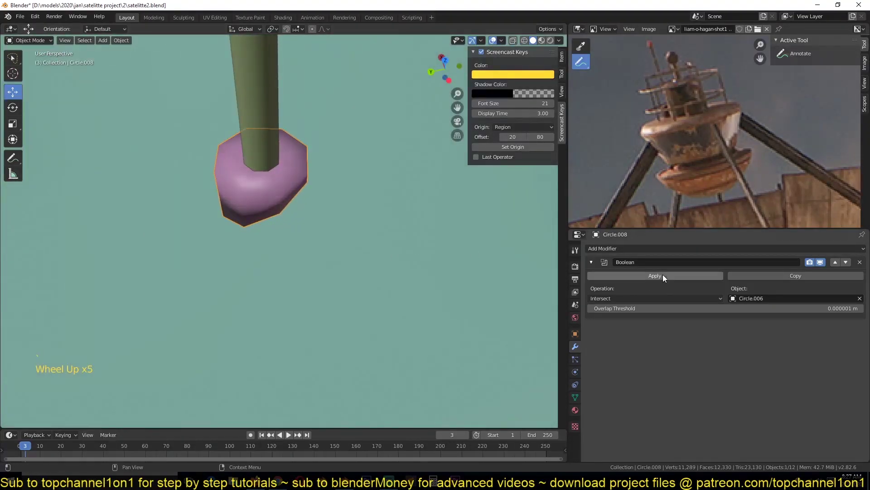
left_click(660, 275)
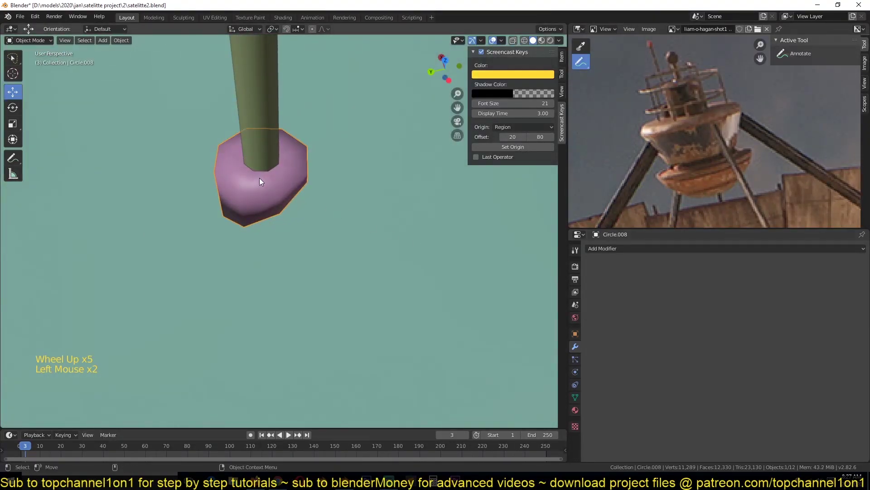
Bevel the foot's upper outer edge loop with one segment, about 0.014 m wide.
scroll(259, 178, "up", 3)
middle_click_drag(284, 208, 293, 137)
key("Tab")
key("2")
left_click(292, 137, "alt")
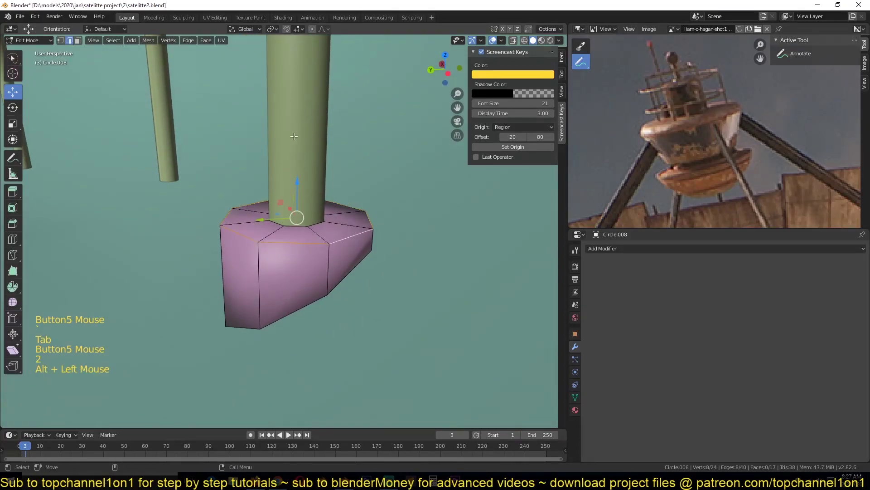
middle_click_drag(363, 246, 398, 249)
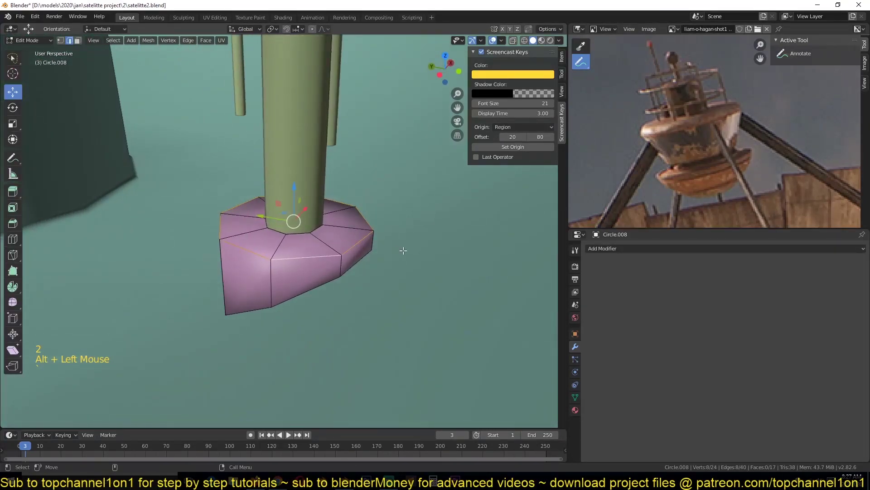
key("ctrl+b")
scroll(411, 267, "down", 2)
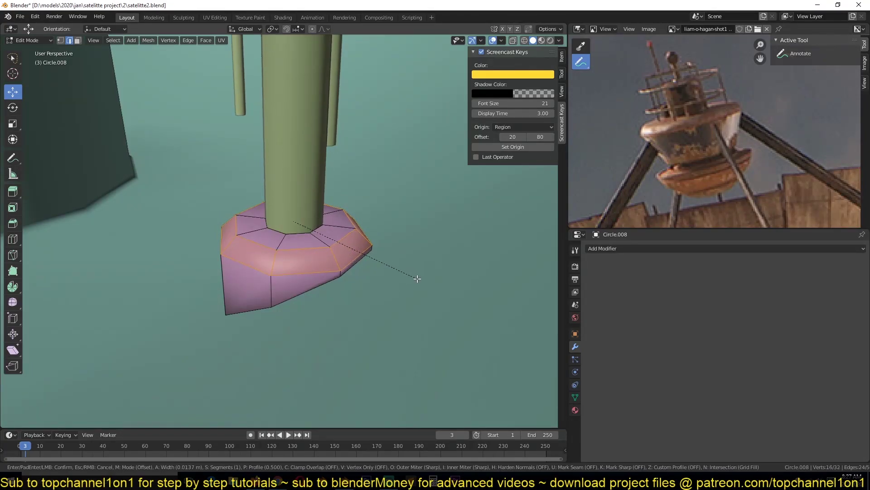
left_click(417, 279)
Enlarge the foot's inner edge loop around the pipe and raise it about 0.008 m along Z.
scroll(294, 226, "up", 2)
key("alt+a")
key("1")
left_click(330, 230, "alt")
key("s")
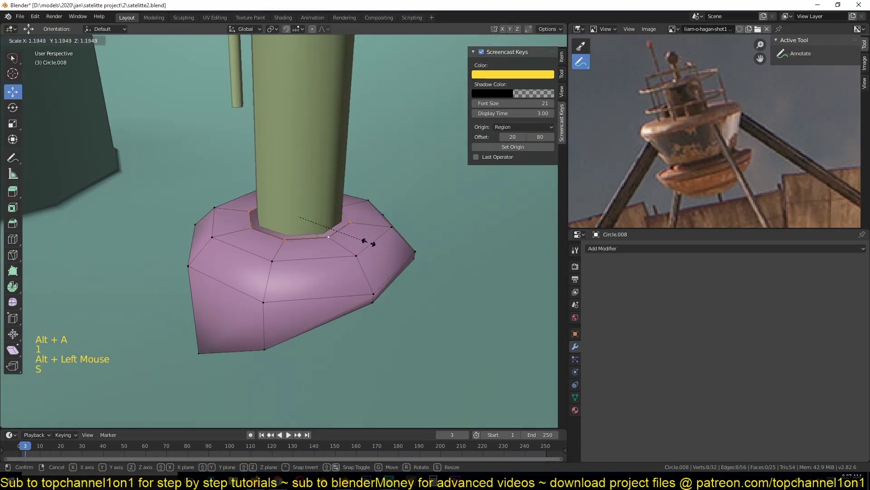
left_click(375, 238)
key("g")
key("z")
left_click(377, 239)
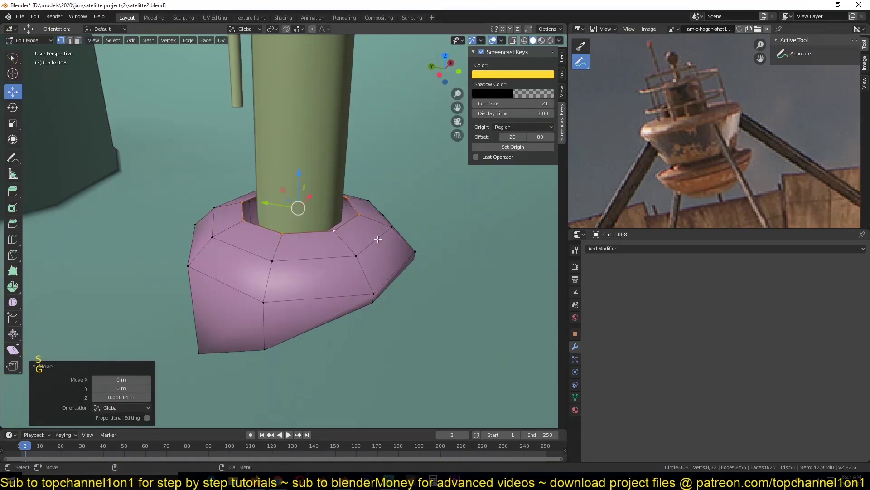
Fill the foot's top opening, inset the face, extrude it about 0.0085 m inward and scale it down slightly.
key("f")
key("i")
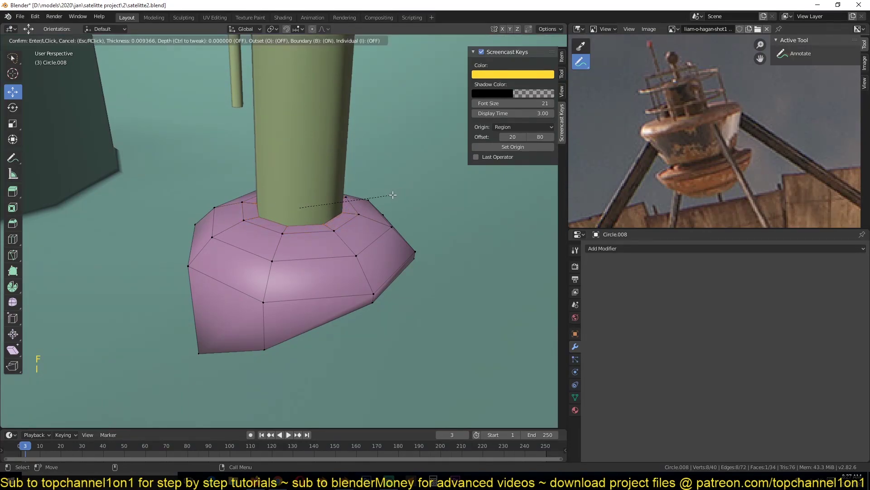
left_click(398, 195)
key("e")
right_click(399, 200)
key("s")
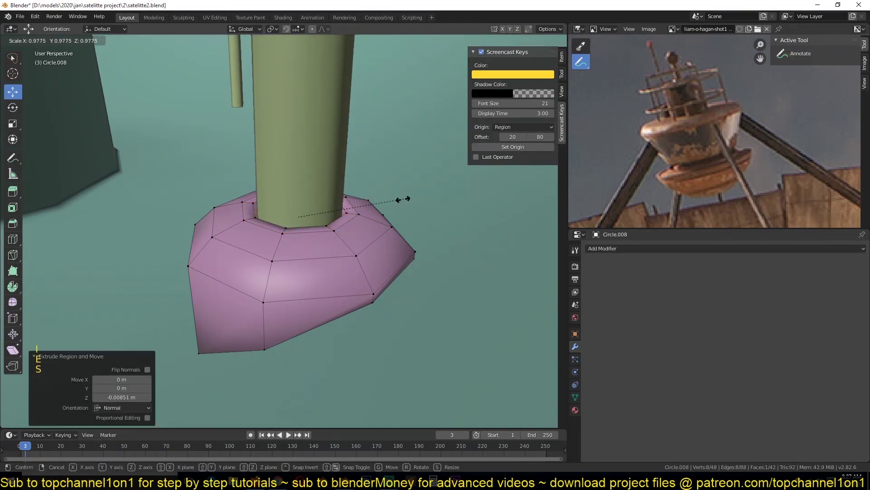
left_click(398, 202)
key("Tab")
scroll(360, 221, "down", 3)
scroll(392, 231, "up", 5)
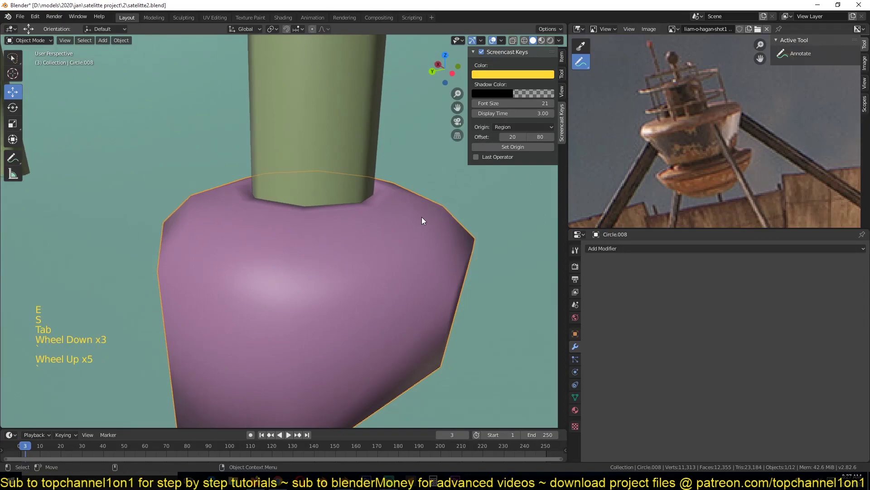
scroll(423, 204, "down", 4)
Add a Bevel modifier to the foot with its Limit Method set to Angle.
key("Tab")
key("2")
key("Tab")
left_click(603, 250)
left_click(618, 249)
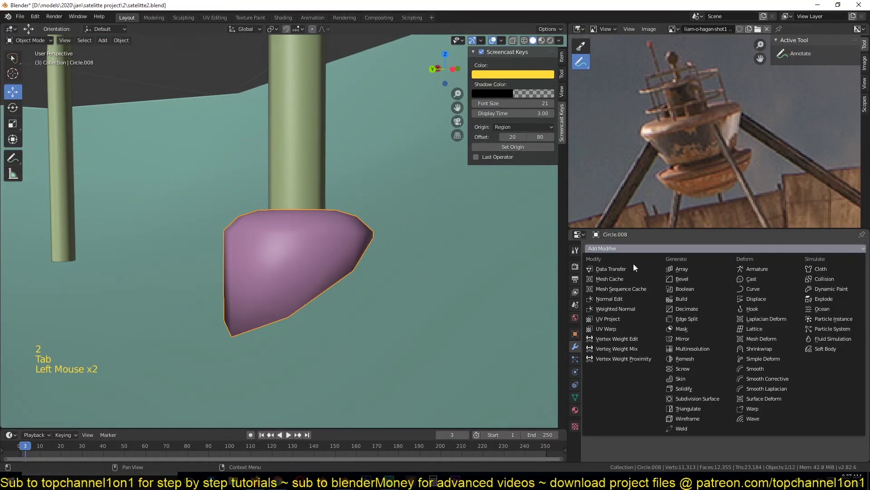
left_click(675, 277)
middle_click_drag(381, 234, 373, 250)
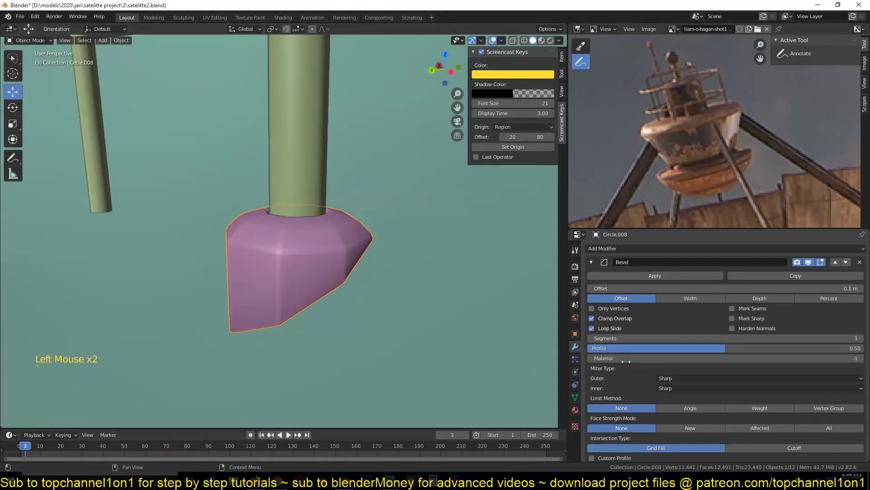
left_click(673, 409)
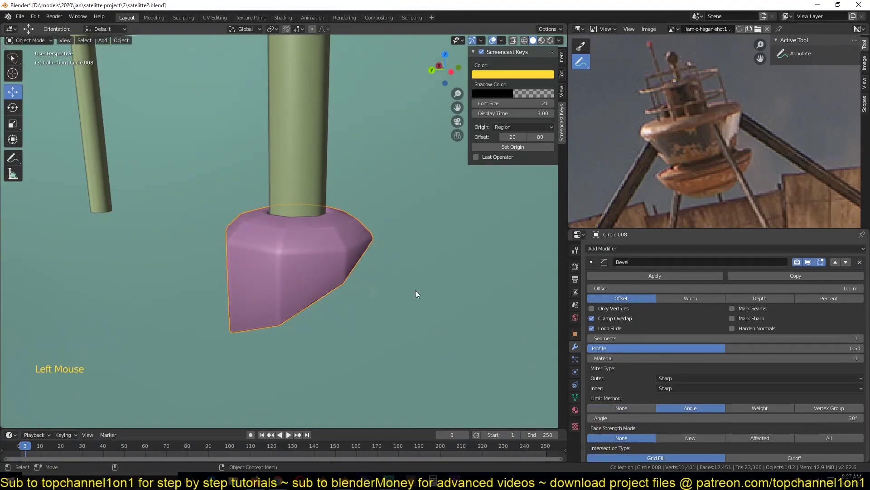
middle_click_drag(365, 244, 344, 261)
right_click(344, 261)
left_click(345, 261)
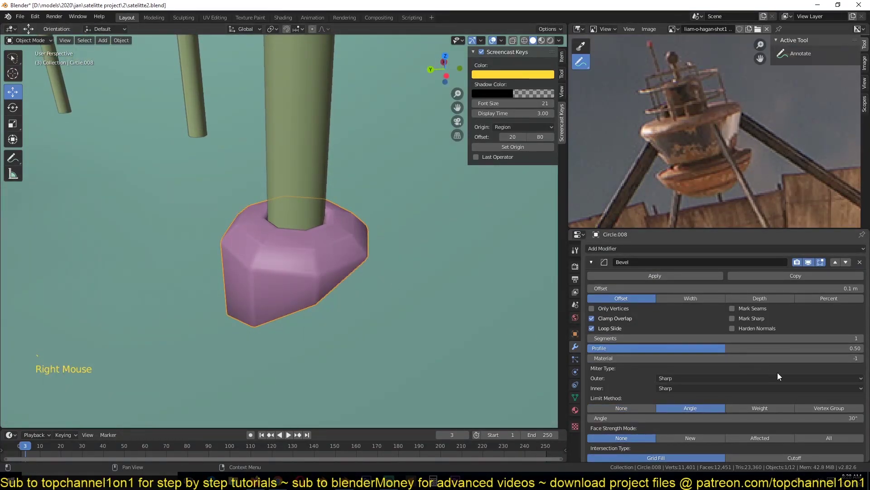
scroll(387, 267, "up", 4)
scroll(386, 267, "down", 2)
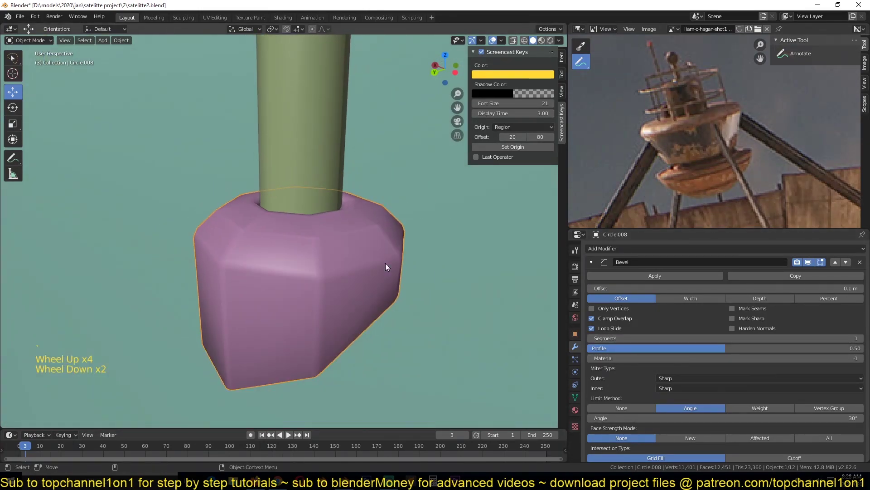
Set the Bevel modifier's limit angle to 50° while checking the foot's geometry in wireframe.
key("z")
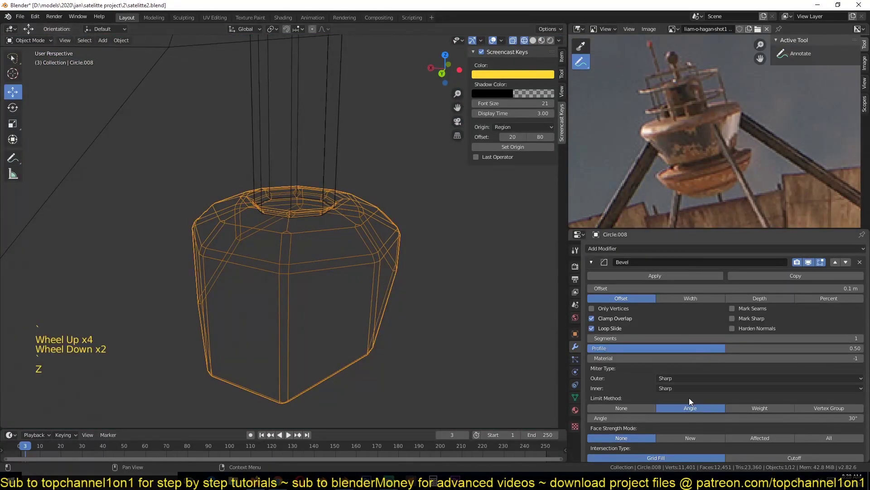
left_click(774, 418)
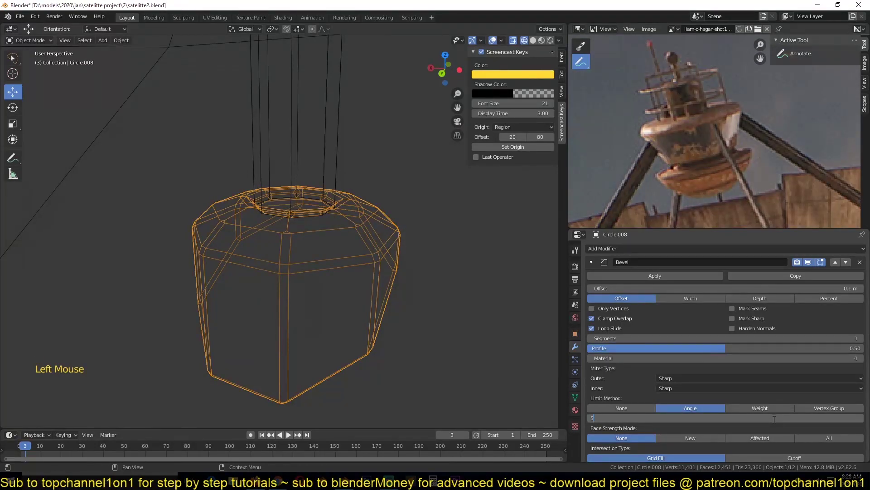
key("Return")
scroll(363, 306, "down", 1)
key("z")
scroll(444, 272, "up", 1)
middle_click_drag(439, 277, 374, 260)
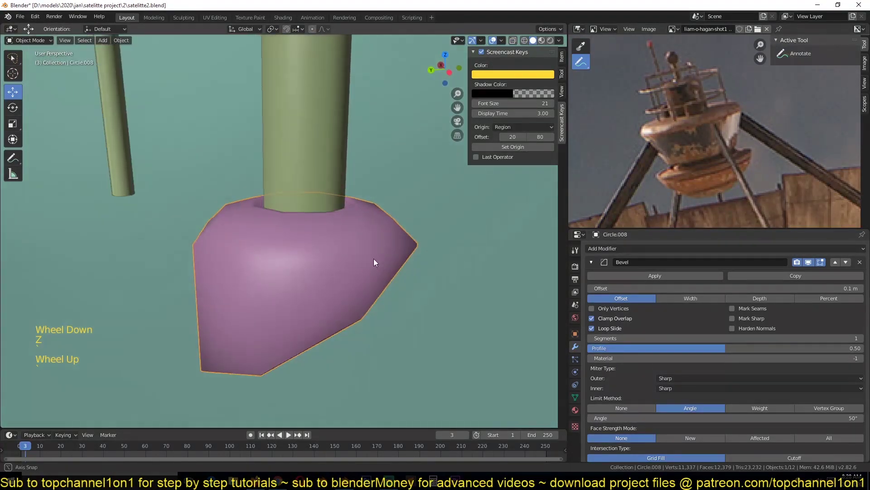
Delete the large face on the foot's underside, leaving the bottom open, and deselect the foot in Object Mode.
scroll(368, 241, "up", 2)
middle_click_drag(361, 224, 335, 253)
key("Tab")
key("3")
left_click(344, 230)
key("x")
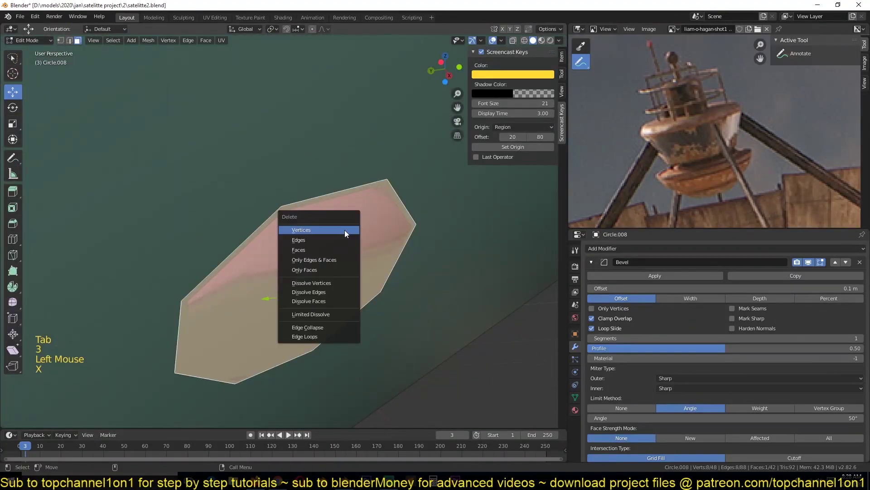
left_click(341, 249)
key("Tab")
key("alt+a")
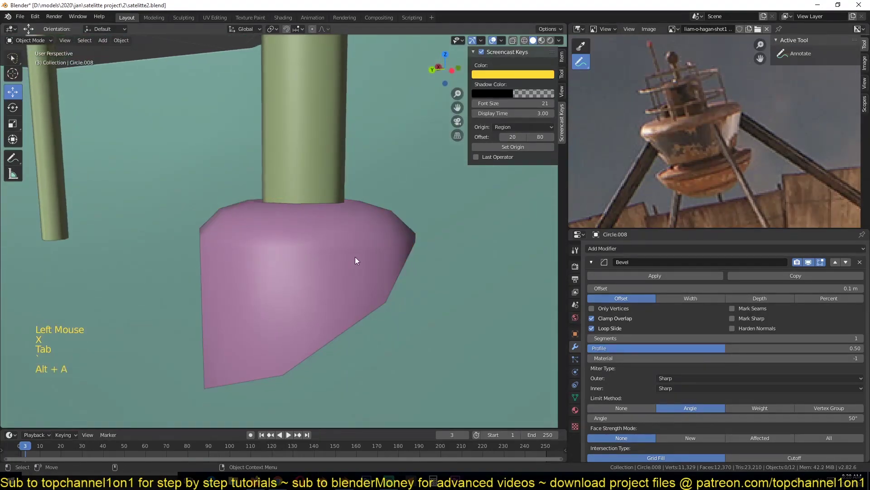
Select the foot's entire mesh in top view and set the pivot point to the 3D Cursor.
scroll(356, 259, "down", 7)
scroll(313, 304, "down", 6)
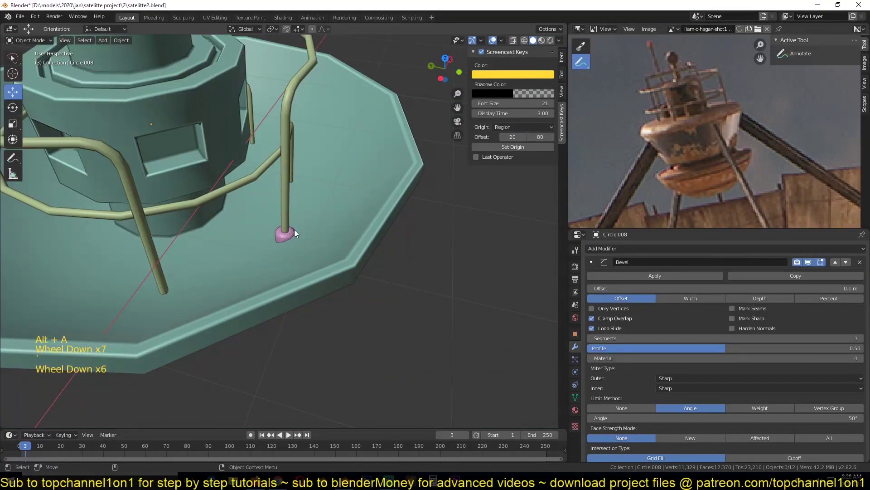
left_click(294, 231)
key("KP_7")
scroll(294, 233, "down", 5)
key("Tab")
key("a")
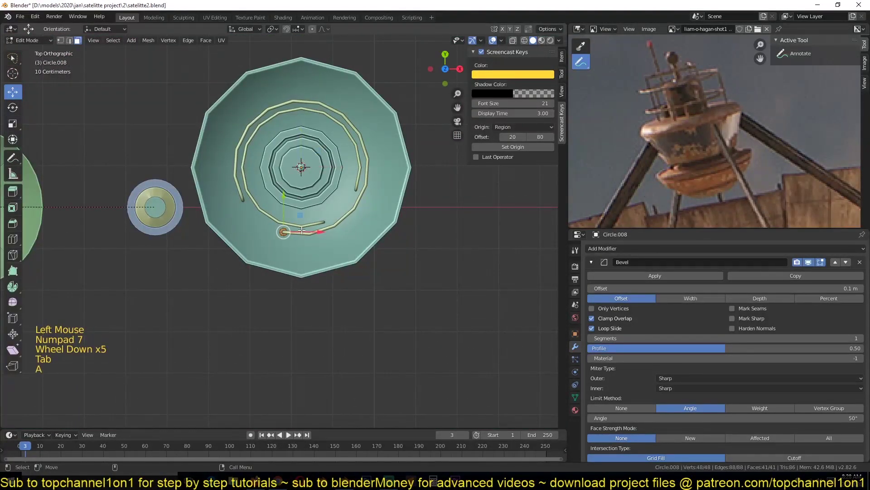
key("period")
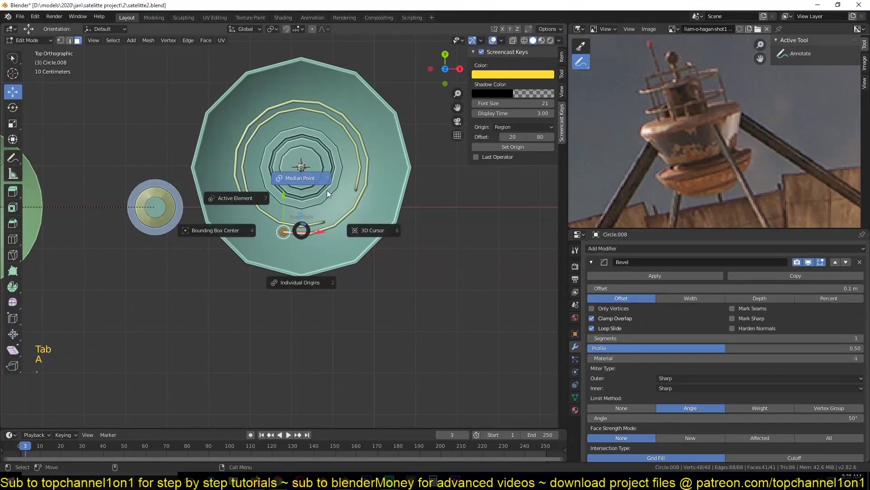
left_click(374, 235)
Duplicate the foot three times, rotating each copy around the 3D cursor onto the other railing leg ends.
scroll(333, 195, "up", 4)
middle_click_drag(333, 193, 288, 250, "shift")
key("shift+d")
key("r")
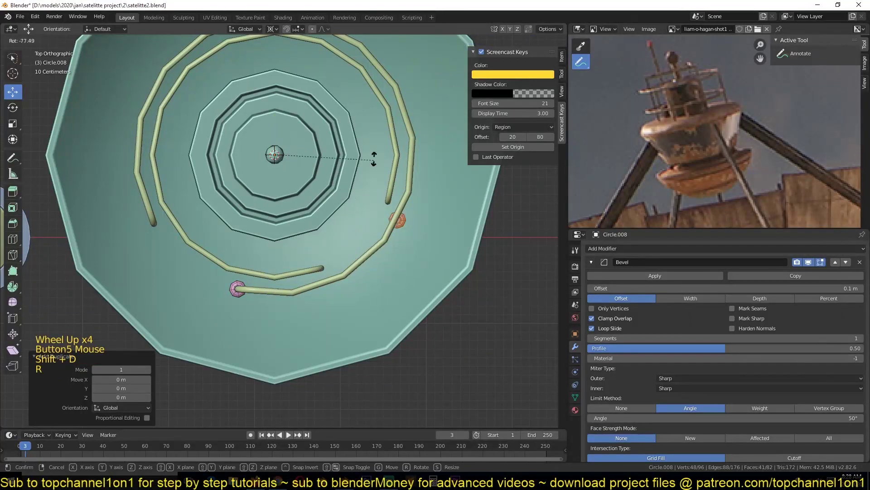
left_click(219, 231)
key("shift+d")
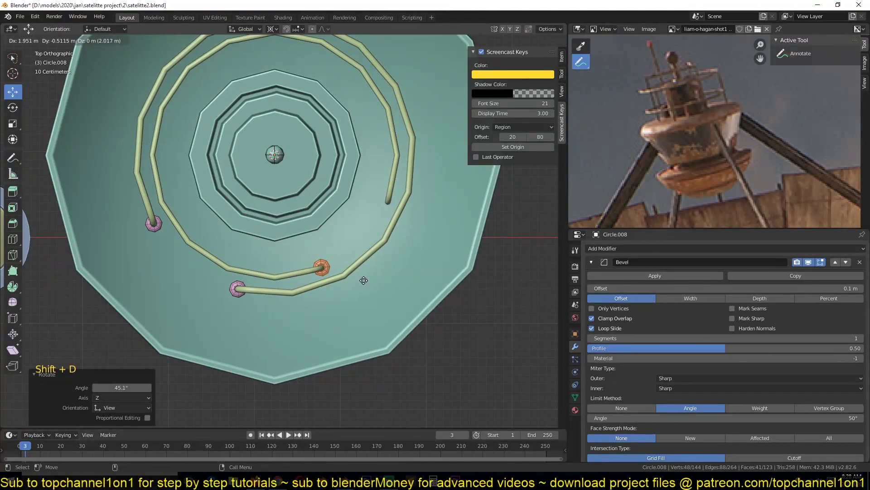
left_click(361, 281)
key("r")
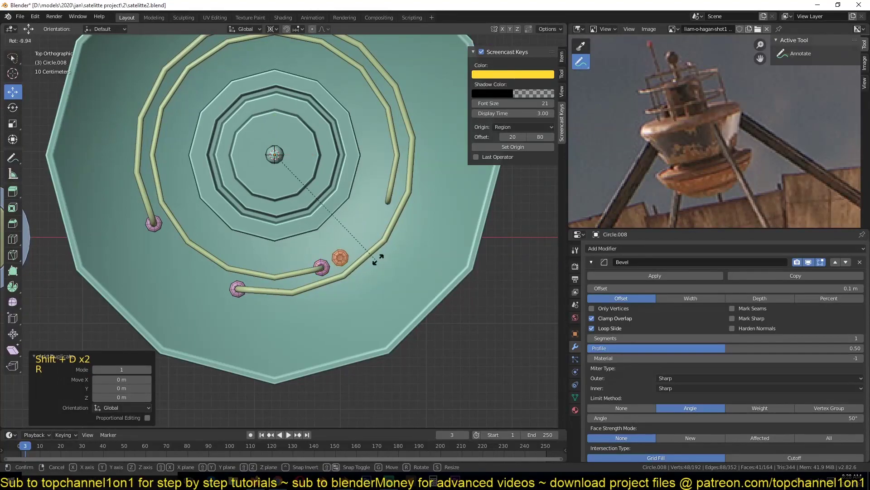
left_click(405, 180)
key("Tab")
scroll(393, 271, "down", 5)
middle_click_drag(393, 270, 354, 253)
key("alt+a")
Select one inner-railing foot's linked mesh and rotate it about its own centre by about 105° around global Z.
scroll(386, 214, "up", 3)
scroll(368, 222, "up", 4)
scroll(358, 258, "up", 2)
left_click(402, 247)
key("Tab")
left_click(406, 251)
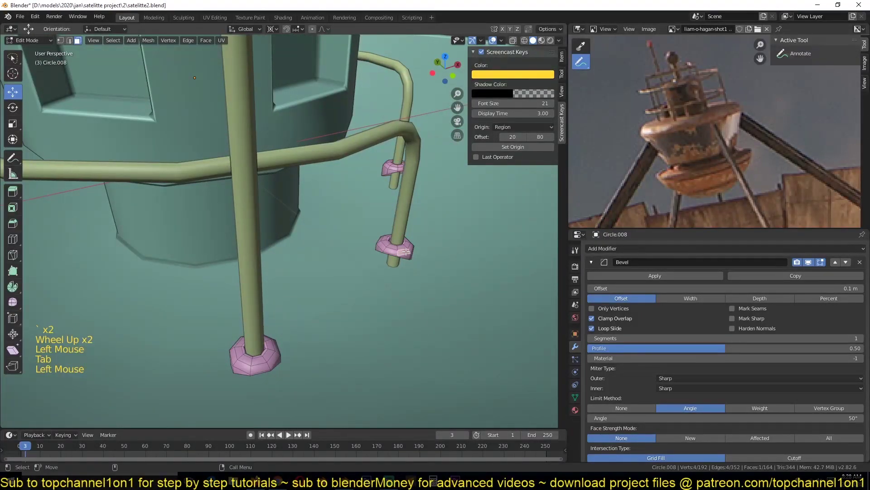
key("ctrl+l")
key("r")
right_click(435, 193)
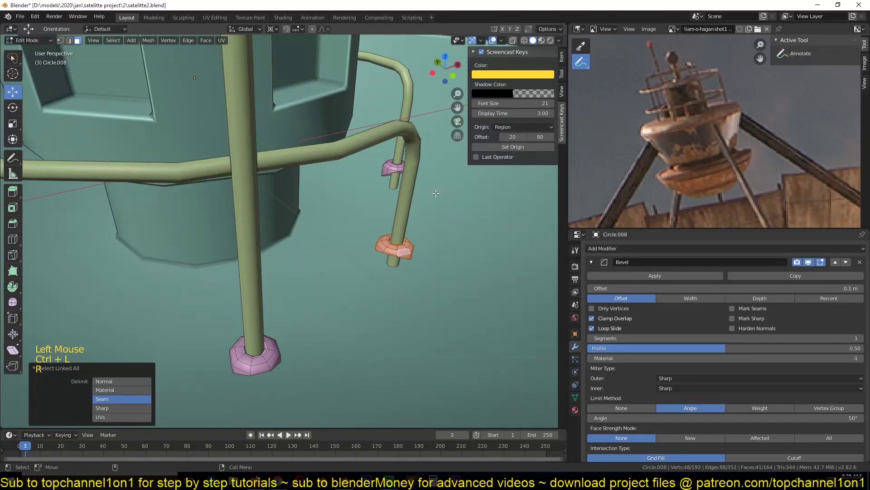
key("period")
left_click(384, 195)
key("r")
key("z")
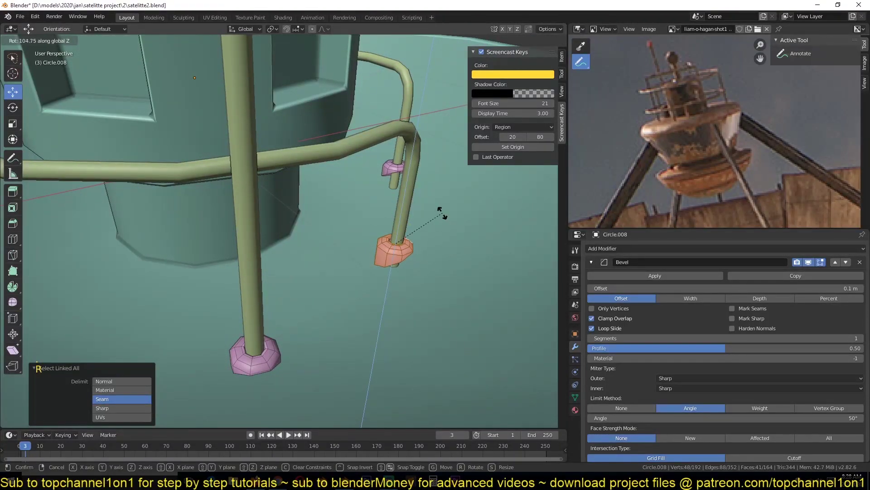
left_click(442, 211)
Lower the rotated foot about 0.121 m along Z onto the dish at the leg's end.
middle_click_drag(442, 211, 258, 169)
scroll(427, 240, "up", 5)
left_click_drag(376, 155, 388, 214)
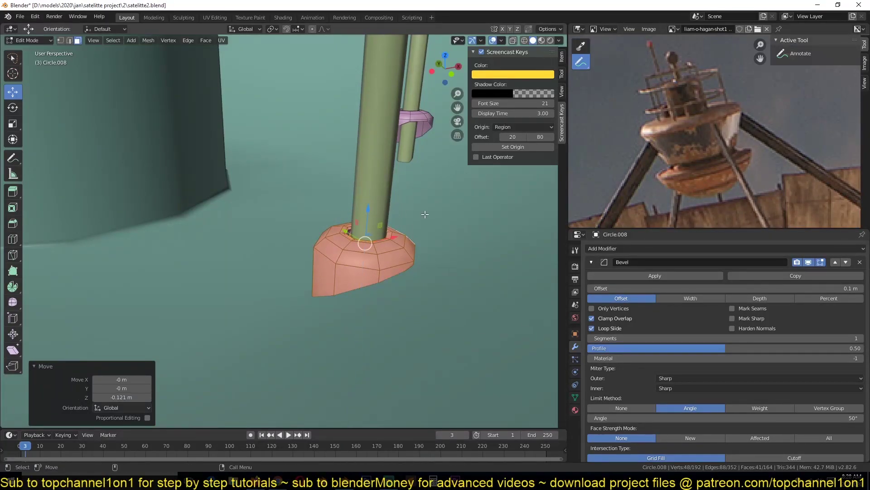
key("Tab")
scroll(431, 217, "down", 5)
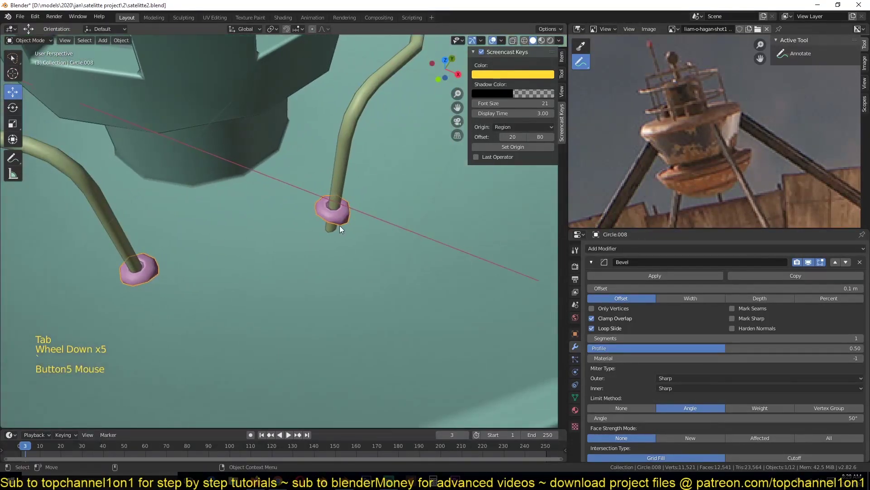
Select the other raised inner-railing foot's linked mesh, rotate it to match the dish slope and lower it to the leg's end.
key("Tab")
left_click(345, 219)
key("ctrl+l")
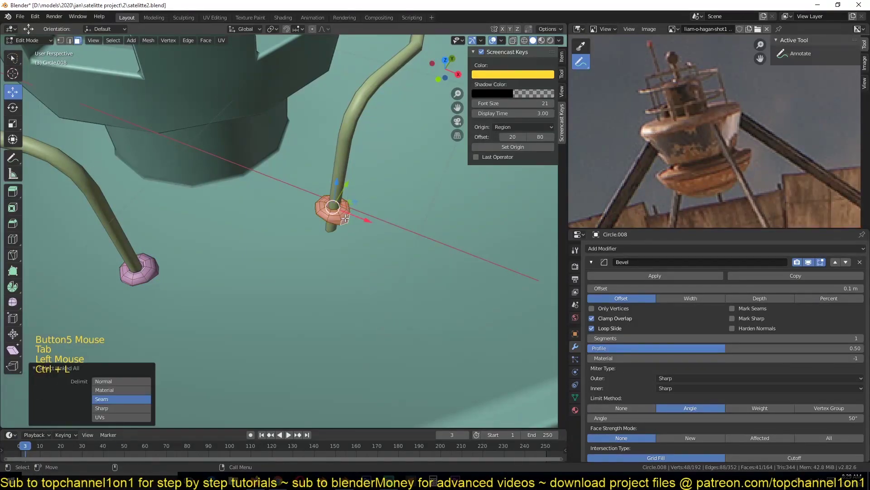
key("r")
left_click(374, 175)
middle_click_drag(375, 174, 393, 148)
left_click_drag(326, 168, 325, 187)
middle_click_drag(325, 187, 329, 205)
left_click_drag(324, 197, 323, 190)
Examine how the feet sit on the dish at each railing leg from several angles.
middle_click_drag(282, 220, 434, 245)
scroll(433, 245, "down", 2)
middle_click_drag(272, 247, 350, 257)
scroll(349, 256, "up", 2)
left_click(281, 218)
middle_click_drag(281, 217, 437, 195)
key("grave")
middle_click_drag(437, 195, 451, 191)
scroll(461, 190, "up", 3)
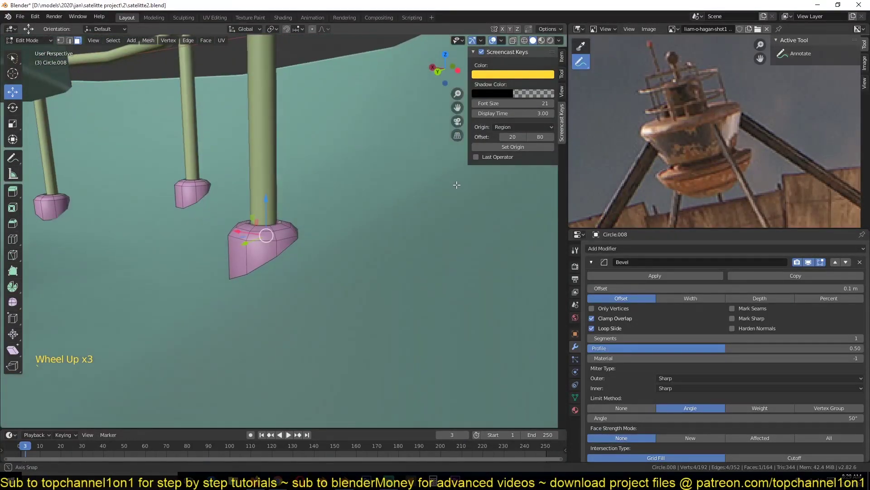
Return to Object Mode, deselect everything and look over the whole satellite tower.
key("Tab")
scroll(404, 203, "down", 10)
key("alt+a")
key("grave")
middle_click_drag(333, 262, 308, 242)
key("grave")
key("grave")
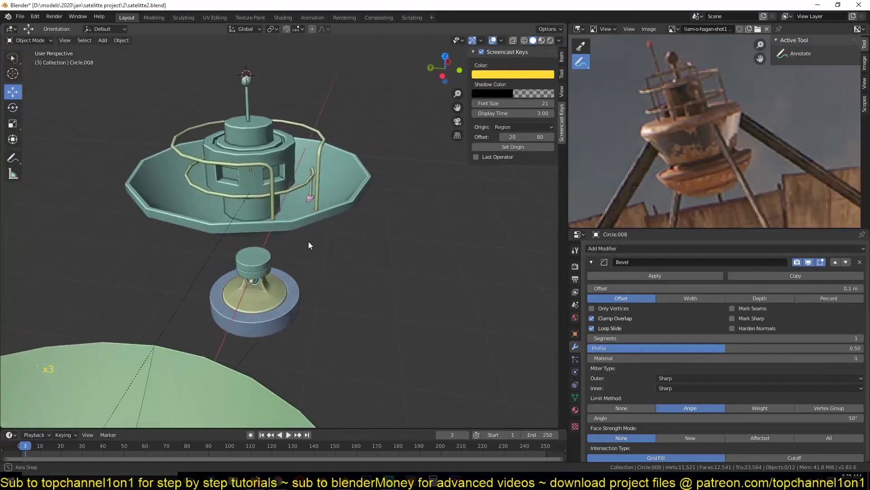
Save the project and look over the tower and neighbouring parts from several angles.
scroll(308, 245, "down", 1)
key("ctrl+s")
middle_click_drag(322, 232, 260, 207)
key("grave")
key("grave")
middle_click_drag(352, 262, 296, 294, "shift")
scroll(236, 308, "up", 2)
scroll(297, 294, "up", 1)
key("ctrl+s")
scroll(296, 294, "down", 1)
scroll(230, 194, "down", 4)
middle_click_drag(261, 228, 239, 254)
scroll(303, 242, "down", 2)
scroll(238, 255, "up", 3)
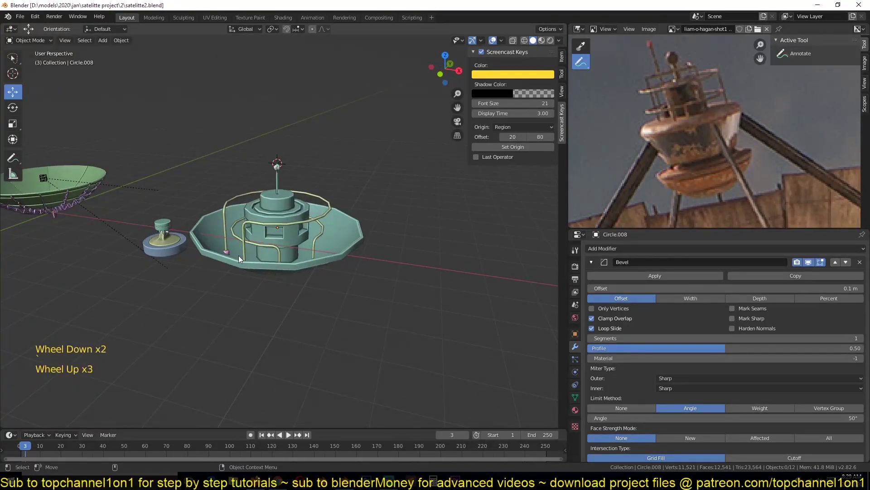
key("ctrl+s")
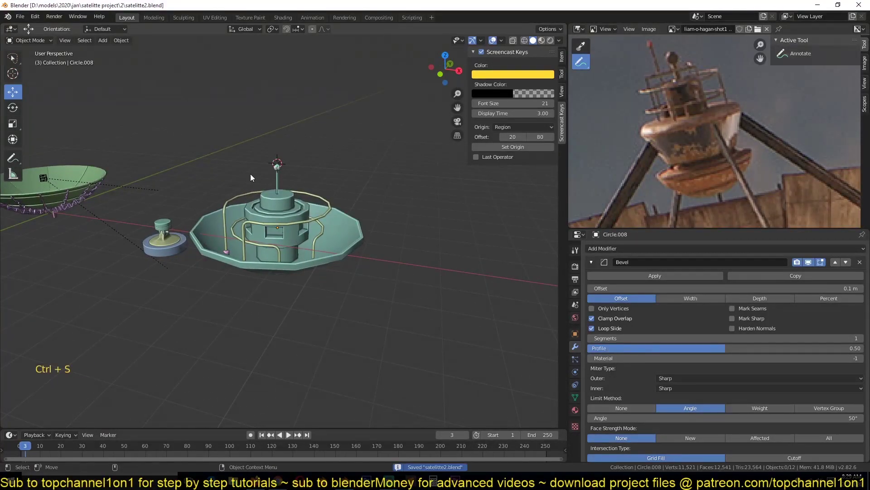
Save the file, join the separate feet into the pipe railing object and deselect everything.
scroll(320, 240, "up", 4)
scroll(313, 195, "down", 3)
scroll(326, 227, "up", 3)
key("ctrl+s")
scroll(297, 292, "up", 3)
left_click(302, 367)
left_click(301, 330, "shift")
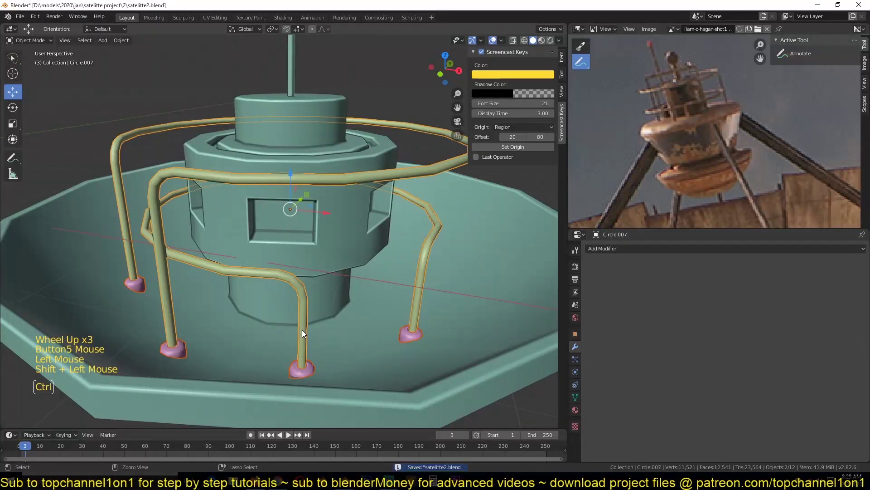
key("ctrl+j")
key("alt+a")
Duplicate the tower with its railings, offsetting the copy about 6.45 m in X, -2.38 m in Y and 0.264 m in Z.
scroll(302, 330, "down", 4)
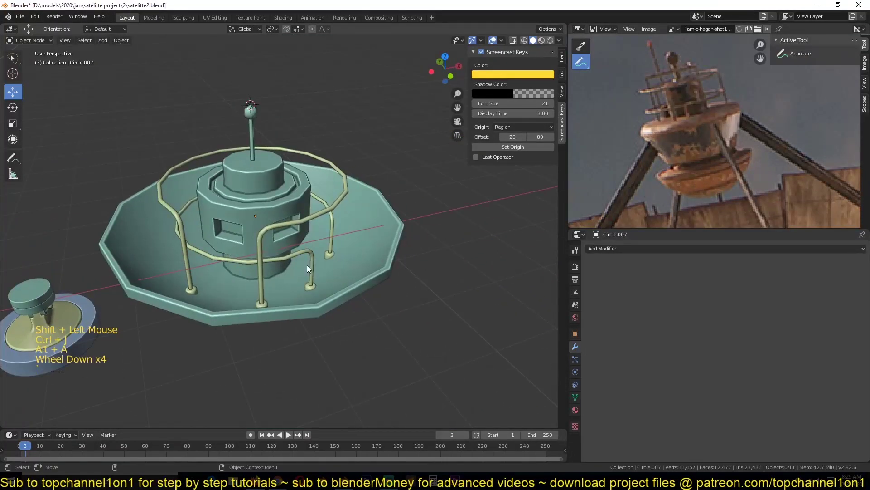
left_click(307, 263)
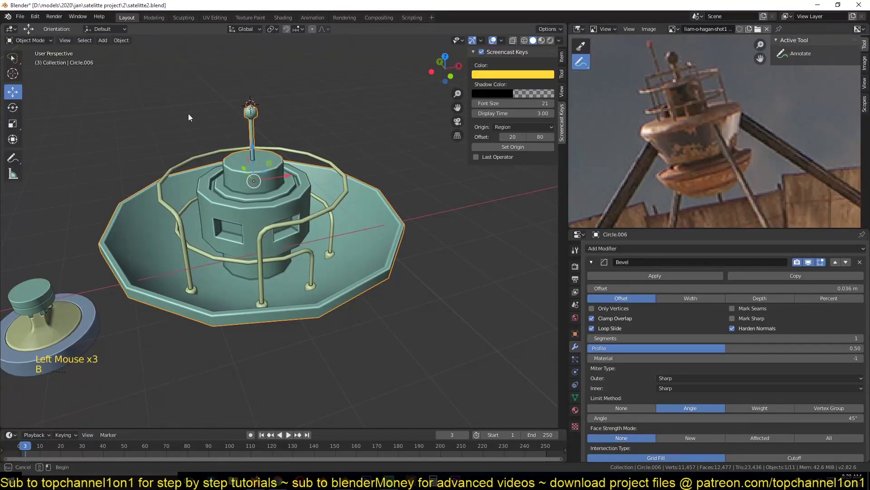
key("b")
left_click_drag(177, 96, 343, 311)
scroll(344, 312, "down", 6)
key("shift+d")
left_click(445, 322)
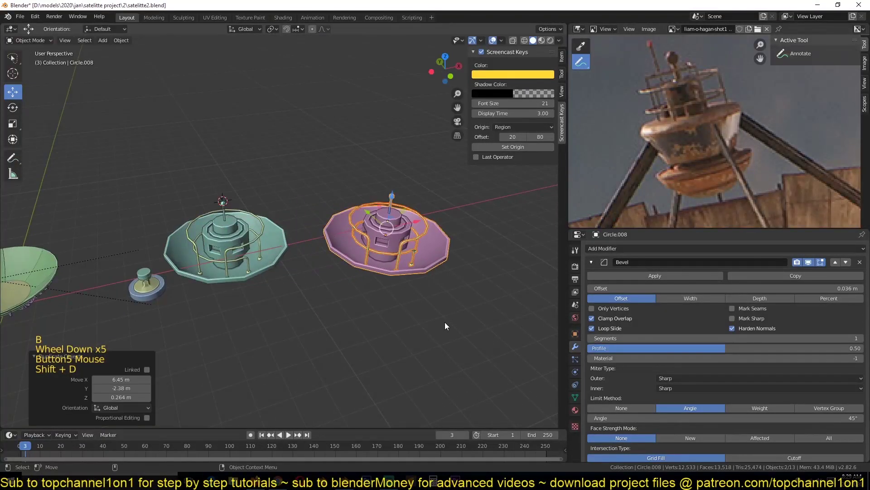
Remove the Bevel modifier from the duplicated tower's dish and cabin body.
scroll(354, 328, "down", 1)
scroll(366, 323, "up", 5)
key("alt+a")
left_click(479, 307)
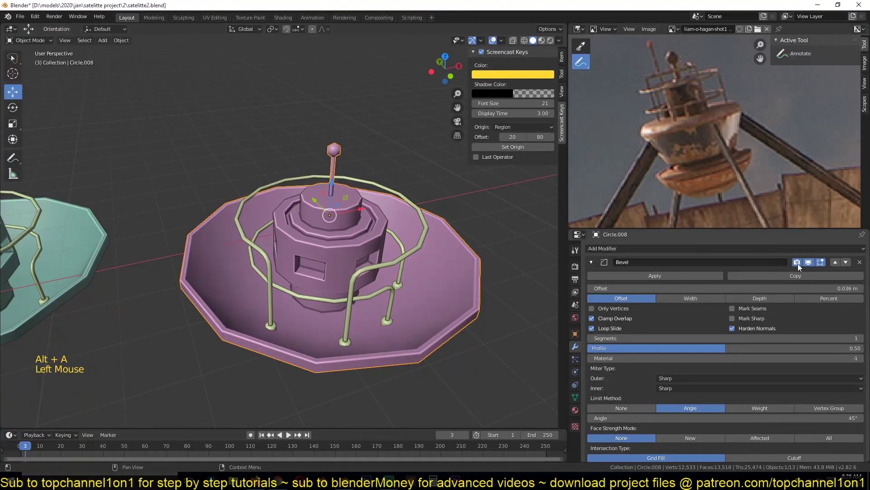
left_click(855, 262)
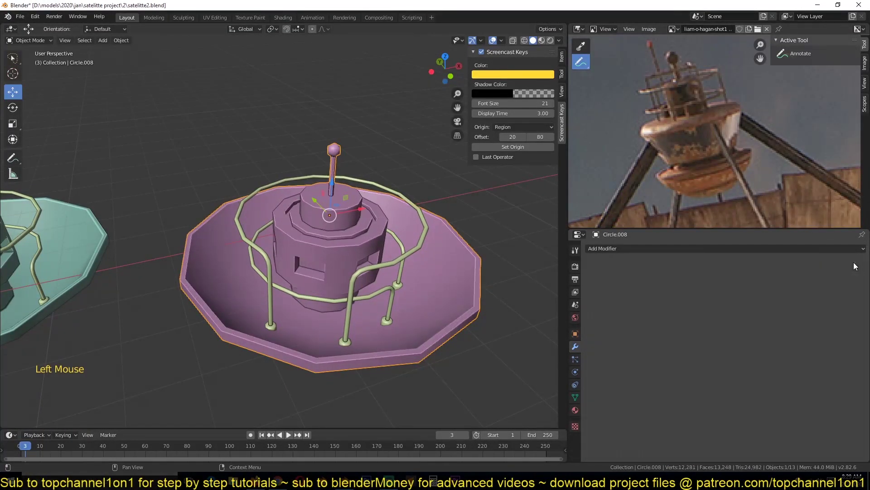
Join the copied railings into the duplicated tower body as one object.
left_click(395, 266, "shift")
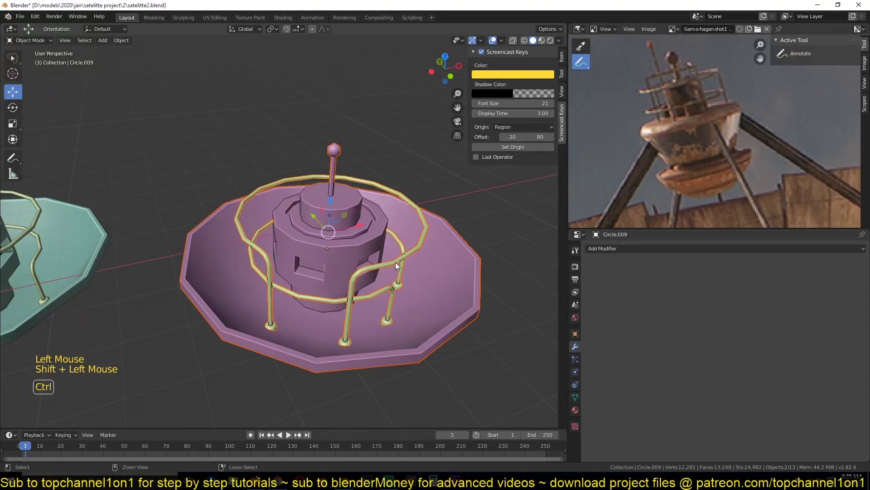
left_click(369, 237)
left_click(415, 248)
left_click(437, 271, "shift")
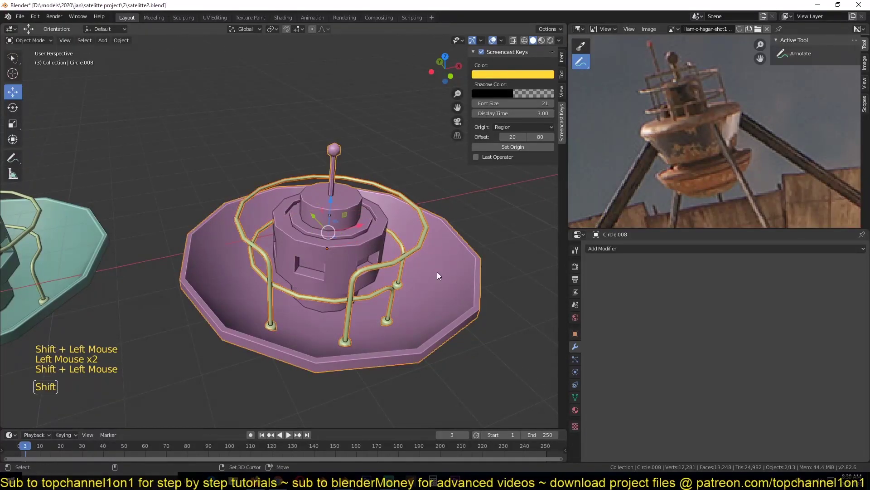
key("ctrl+j")
left_click(442, 287)
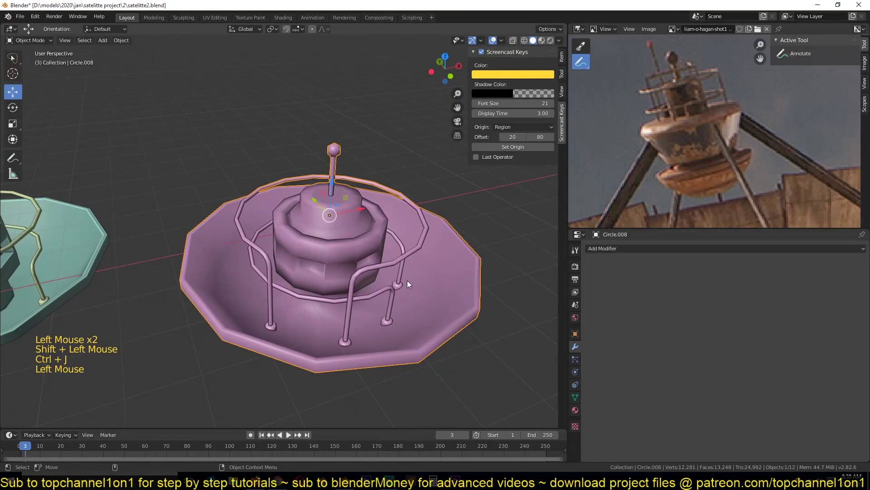
Check the joined tower's Auto Smooth setting and inspect its shading from a lower angle.
left_click(575, 398)
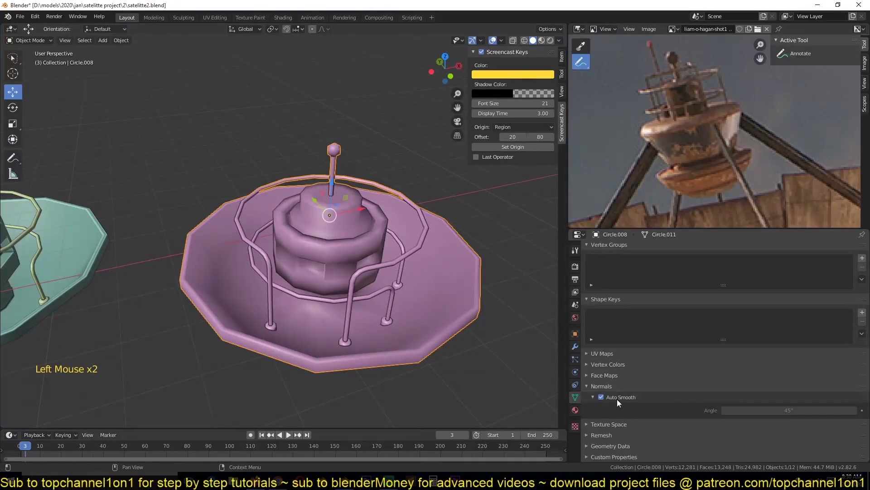
scroll(426, 319, "up", 2)
key("Tab")
key("Tab")
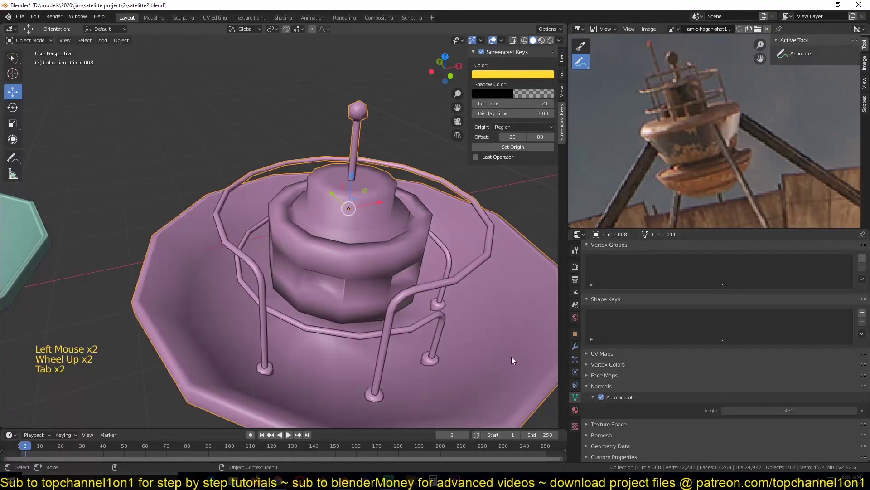
middle_click_drag(446, 325, 403, 260)
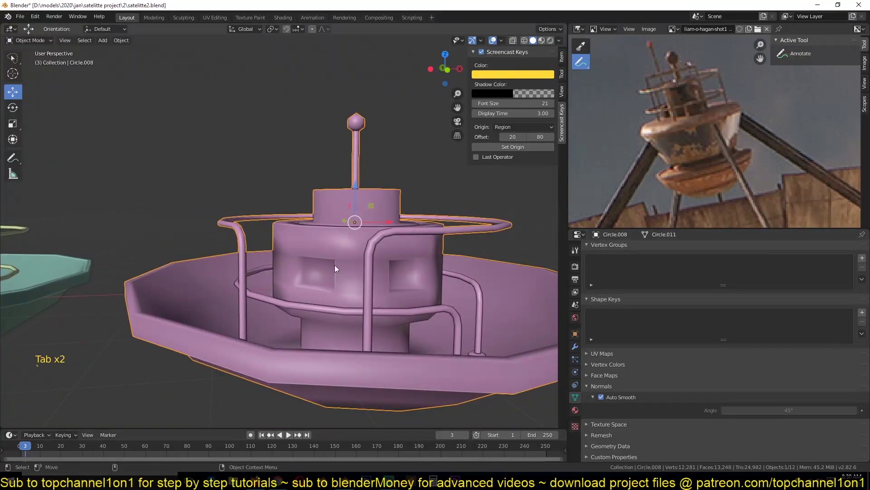
Try a 0.1 m Bevel modifier on the joined tower and inspect its mesh in Edit Mode.
left_click(575, 346)
left_click(650, 248)
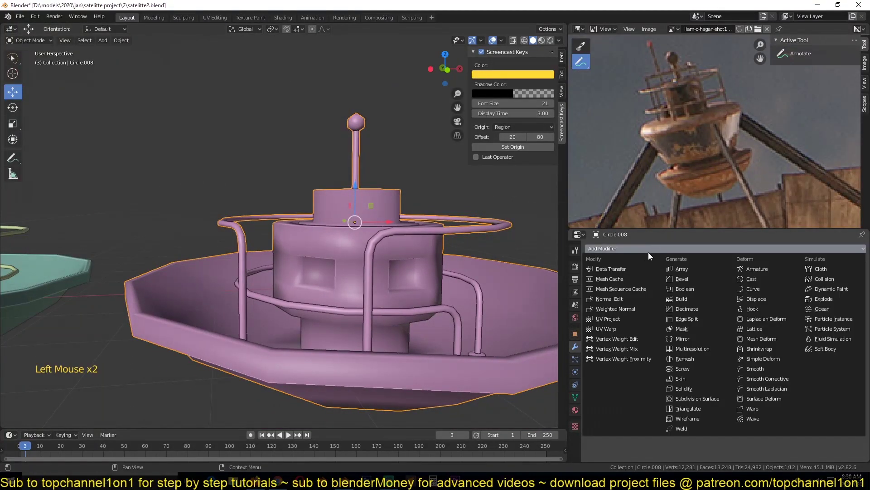
middle_click_drag(431, 285, 431, 316)
key("grave")
key("grave")
key("Tab")
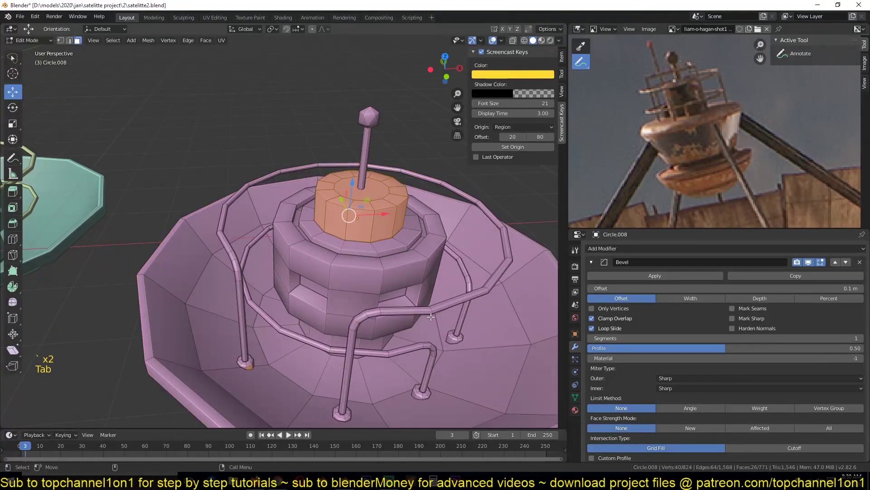
left_click(375, 272)
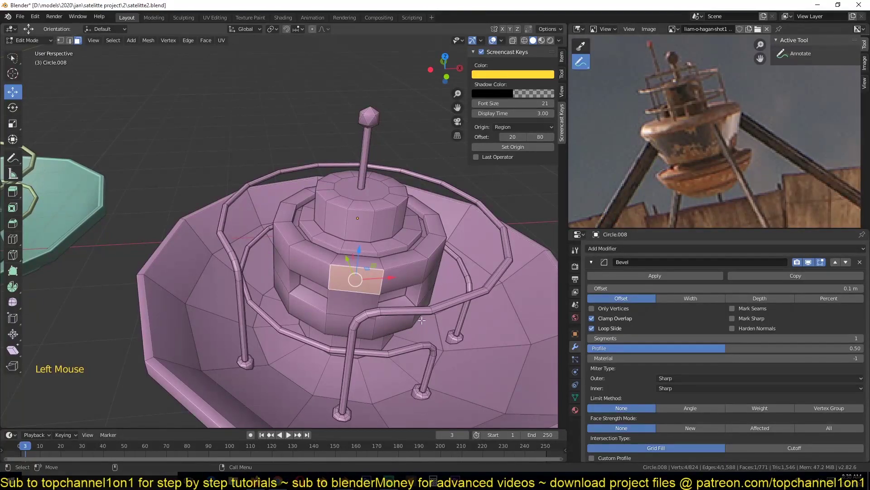
Undo the face selection and the Bevel modifier on the joined tower.
key("ctrl+z")
key("Tab")
key("ctrl+z")
key("ctrl+z")
key("ctrl+z")
key("ctrl+z")
key("ctrl+z")
key("ctrl+z")
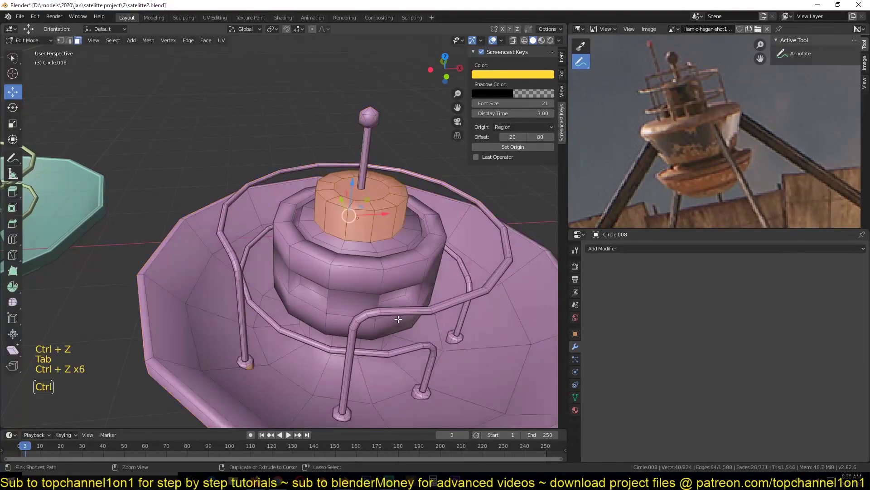
Select the dish and cabin's linked mesh without the railings and assign it to a new vertex group.
left_click(388, 277, "shift")
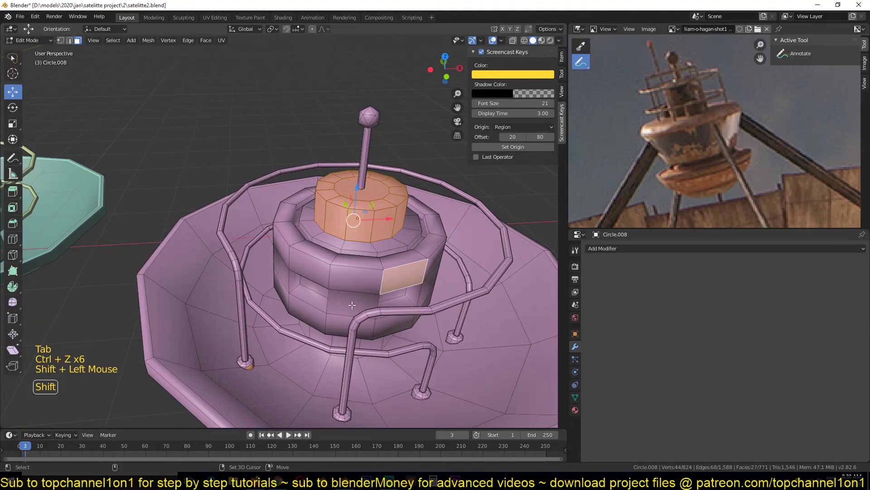
left_click(299, 363, "shift")
left_click(299, 367)
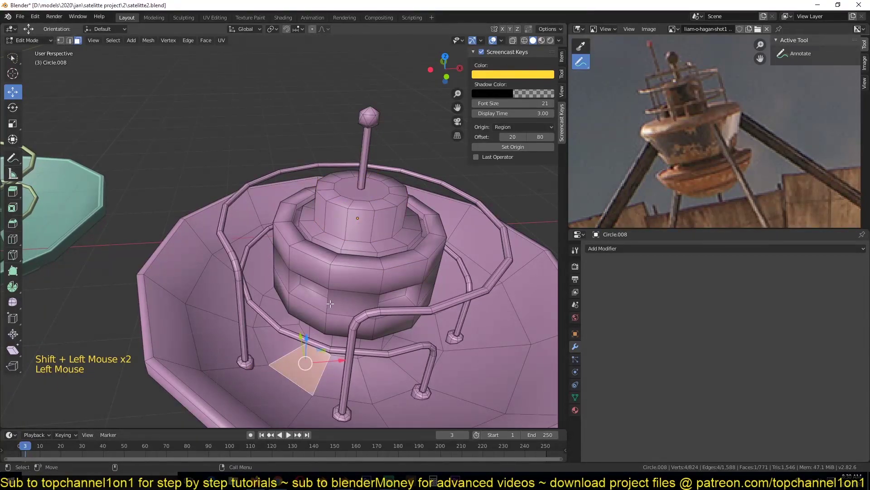
key("ctrl+l")
scroll(340, 268, "down", 3)
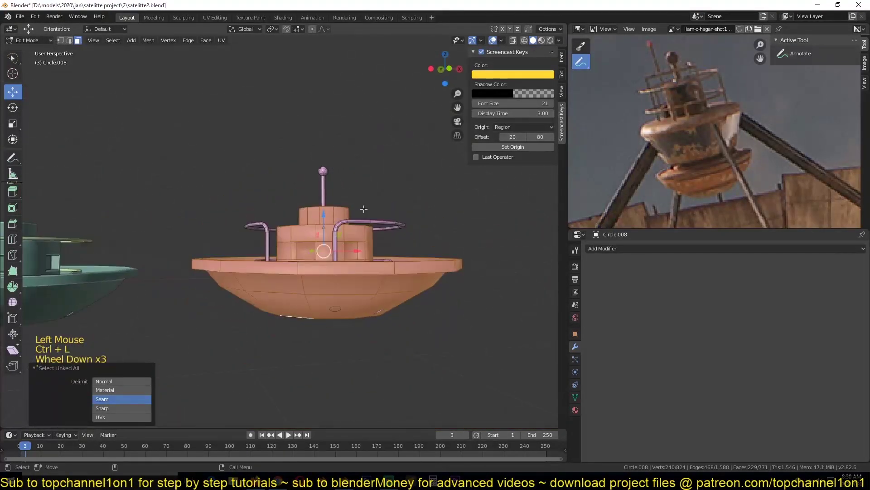
left_click(576, 397)
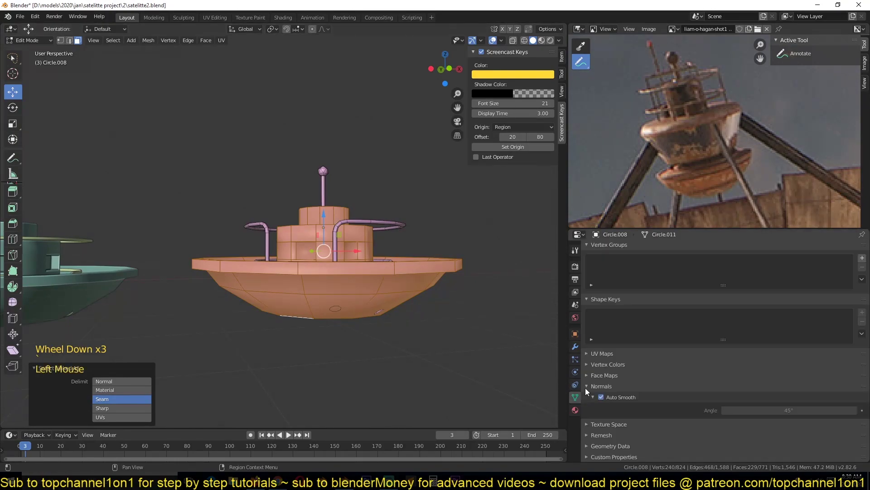
scroll(725, 305, "up", 1)
left_click(862, 275)
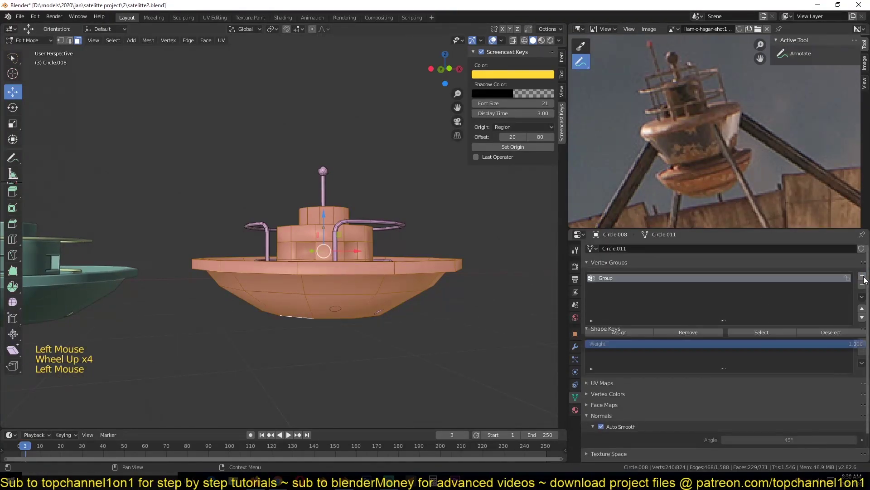
double_click(623, 331)
key("Tab")
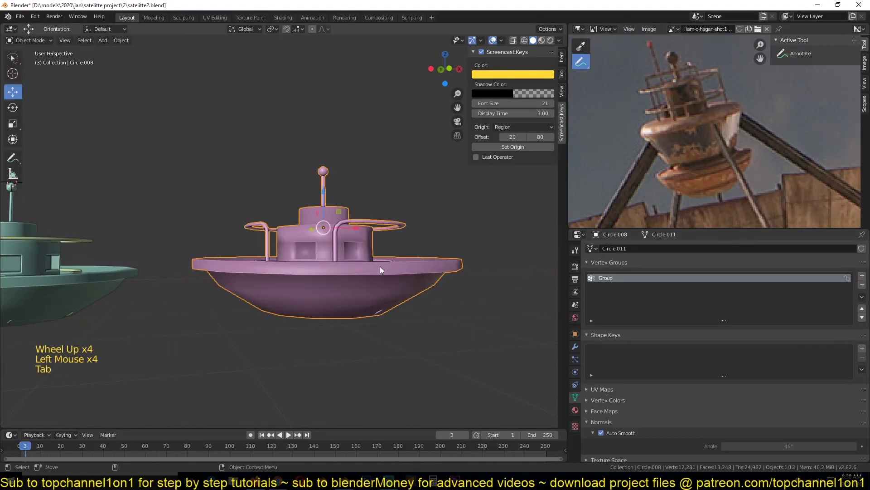
Add a Bevel modifier to the joined tower, limited to the vertex group named Group.
left_click(575, 347)
left_click(647, 249)
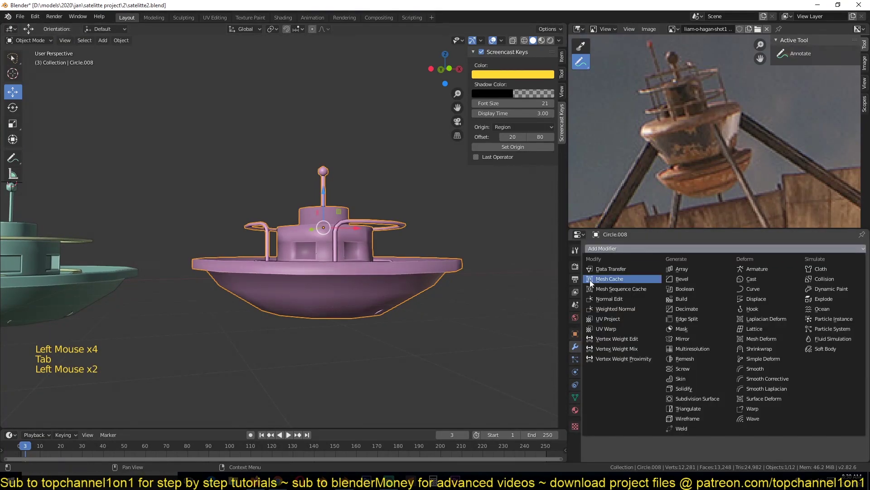
left_click(687, 279)
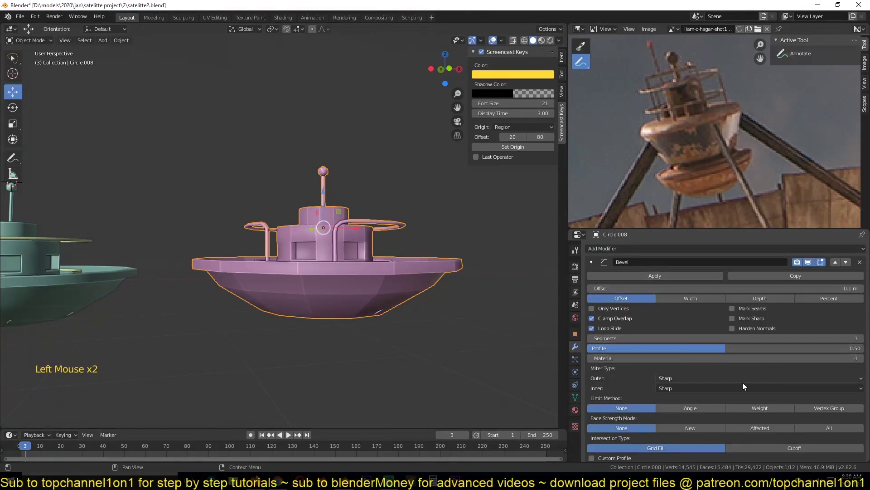
scroll(689, 390, "down", 4)
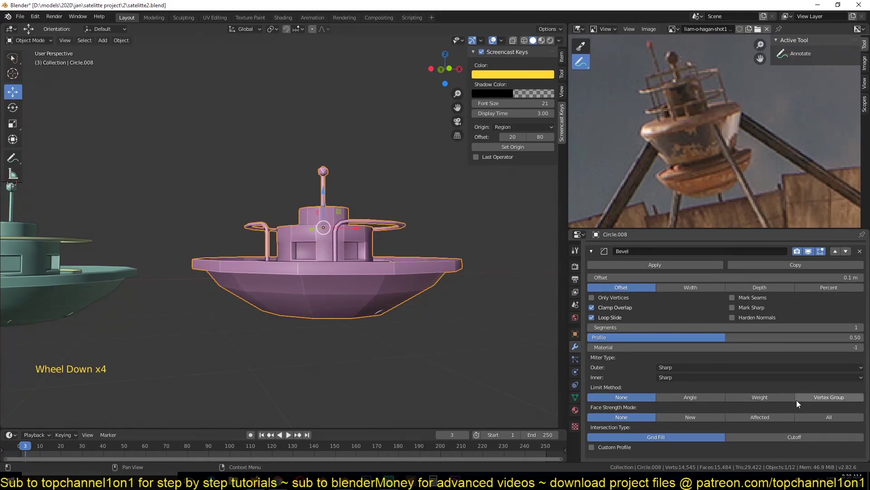
left_click(828, 395)
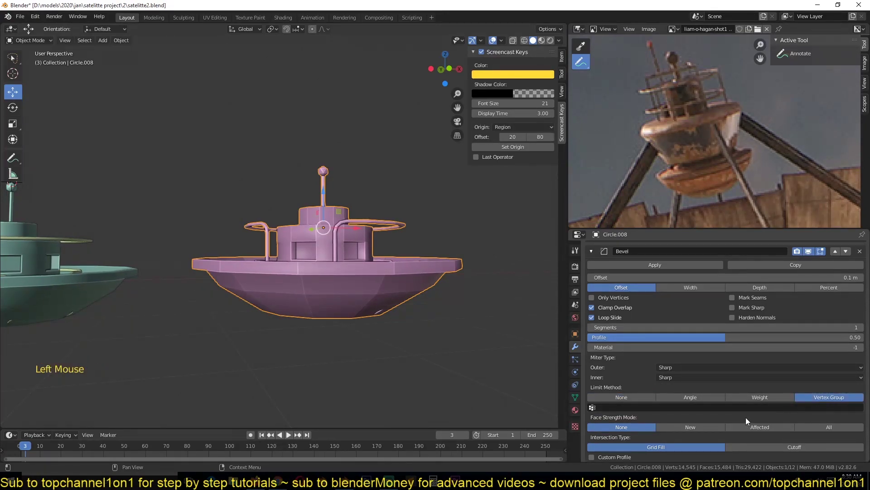
left_click(707, 408)
left_click(608, 316)
middle_click_drag(417, 314, 425, 341)
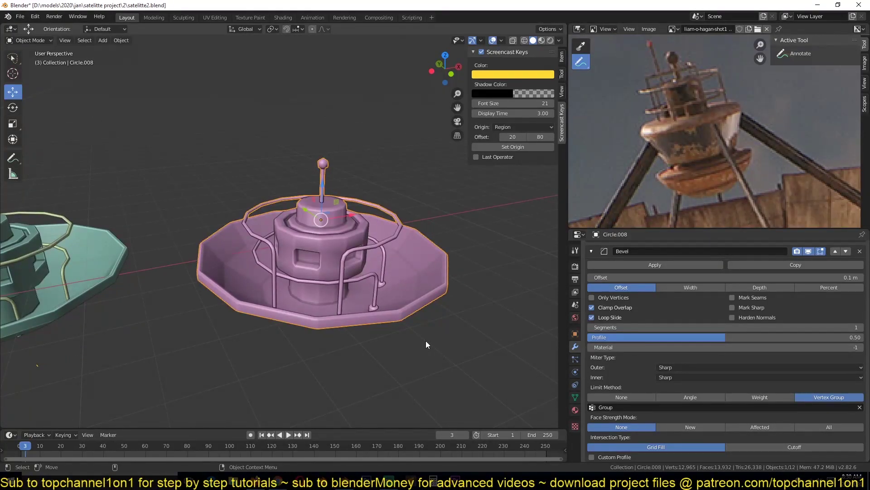
Save the file and inspect the beveled cabin and railings up close.
key("grave")
scroll(429, 336, "up", 2)
key("ctrl+s")
scroll(654, 430, "down", 4)
scroll(310, 298, "up", 2)
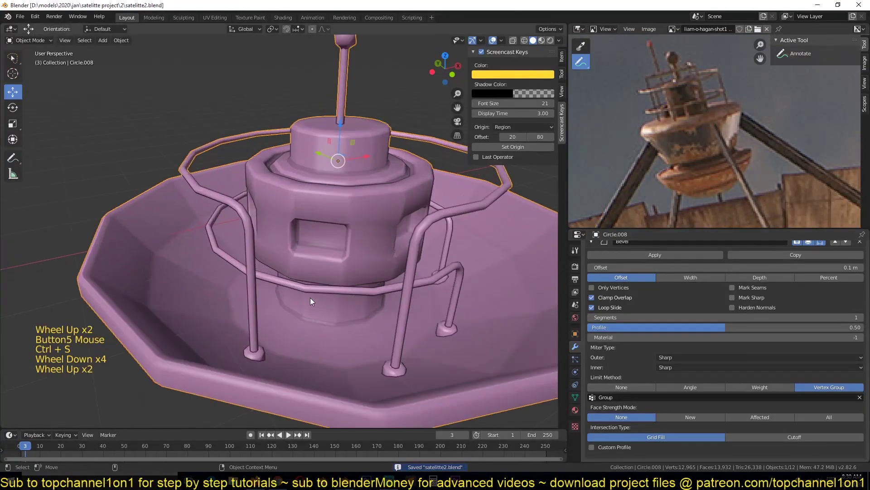
View the tower in wireframe, clear the Bevel modifier's vertex group and set its limit method to Weight.
key("grave")
key("z")
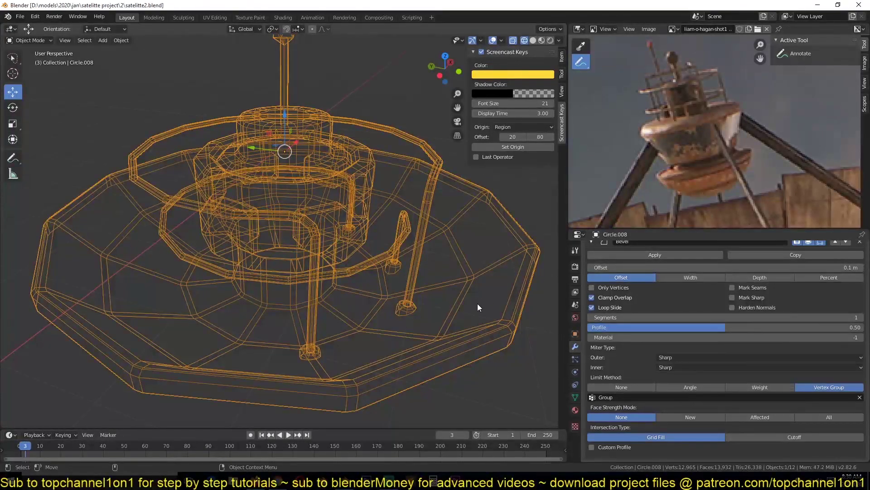
left_click(860, 397)
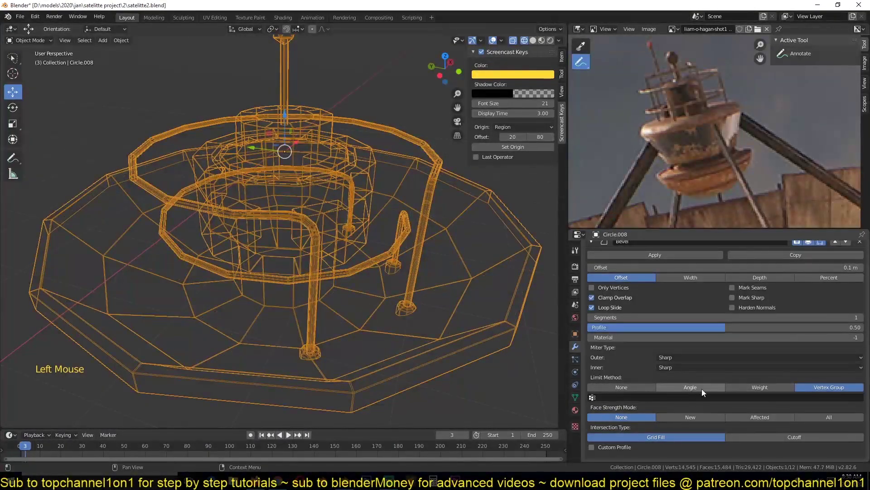
left_click(763, 388)
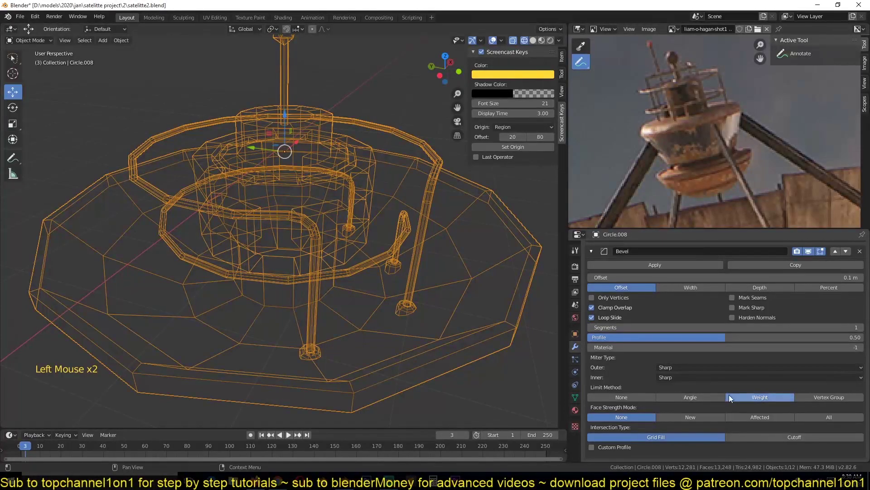
Select an upper rim edge of the cabin and extend the selection to edges with similar face angles, threshold about 0.286.
key("Tab")
key("z")
key("alt+a")
key("2")
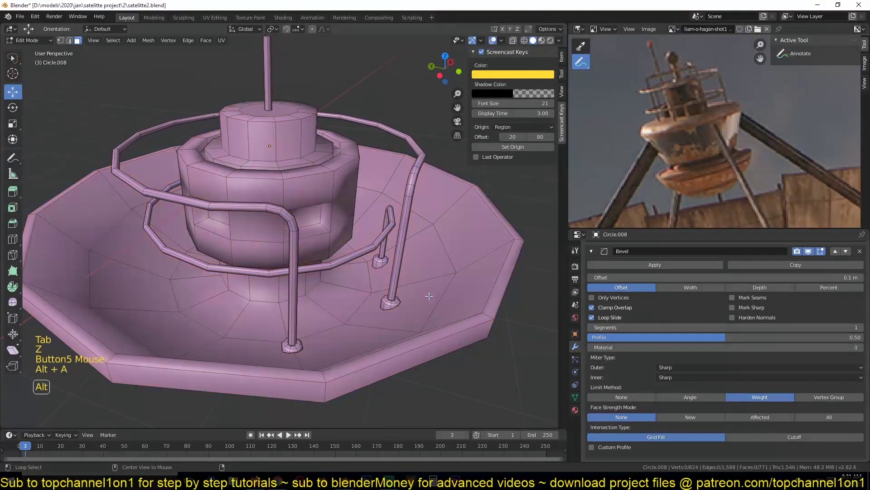
left_click(317, 165)
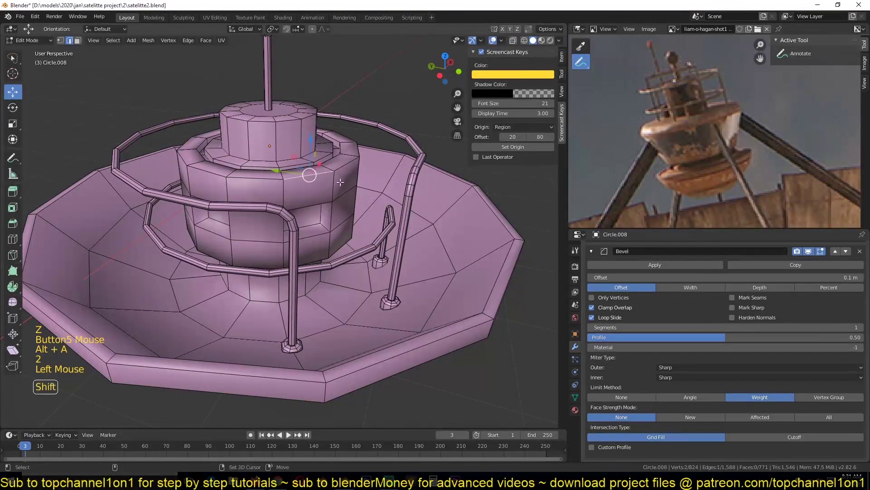
key("shift+g")
left_click(305, 215)
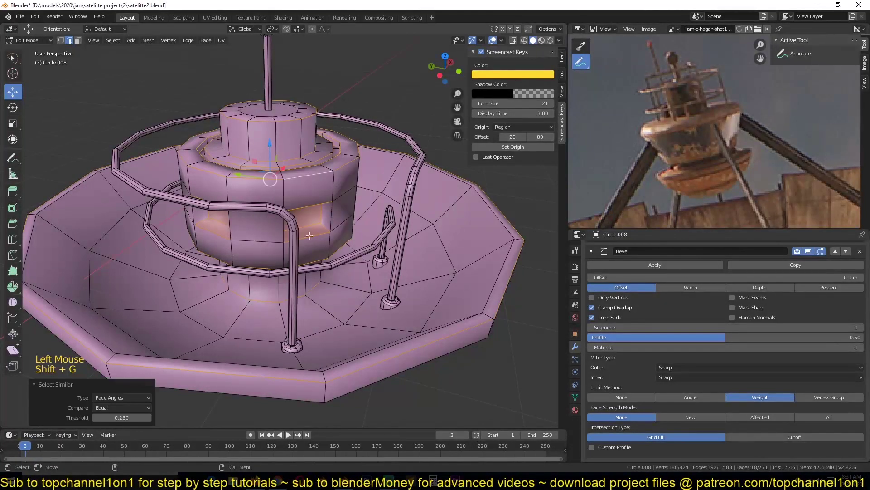
left_click(123, 419, "shift")
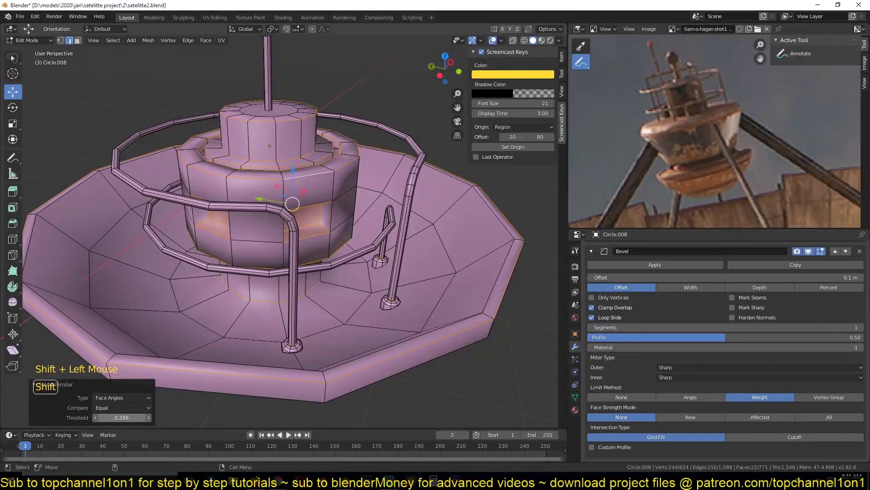
mouse_move(122, 417)
left_mouse_down("shift")
mouse_move(139, 418)
mouse_move(125, 418)
left_mouse_up("shift")
Add the missing border edges of the first cabin windows to the edge selection.
middle_click_drag(331, 237, 333, 209)
left_click(331, 223, "shift")
left_click(279, 221, "alt+shift")
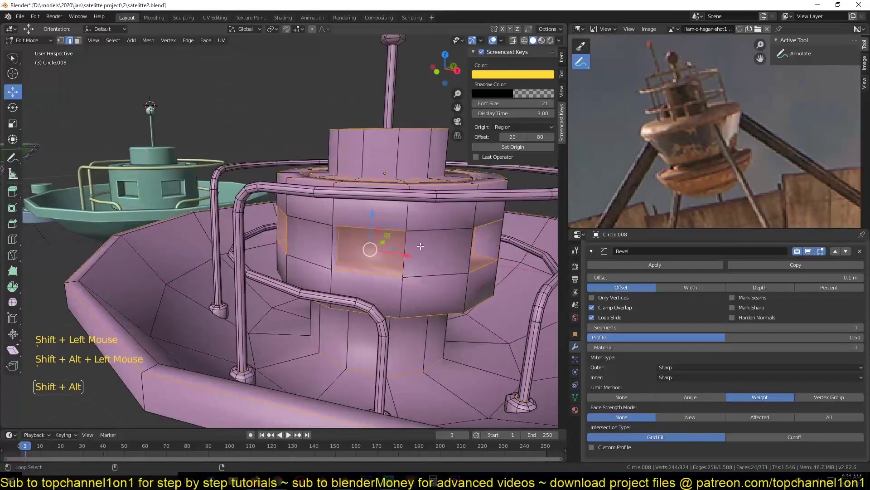
left_click(409, 236, "alt+shift")
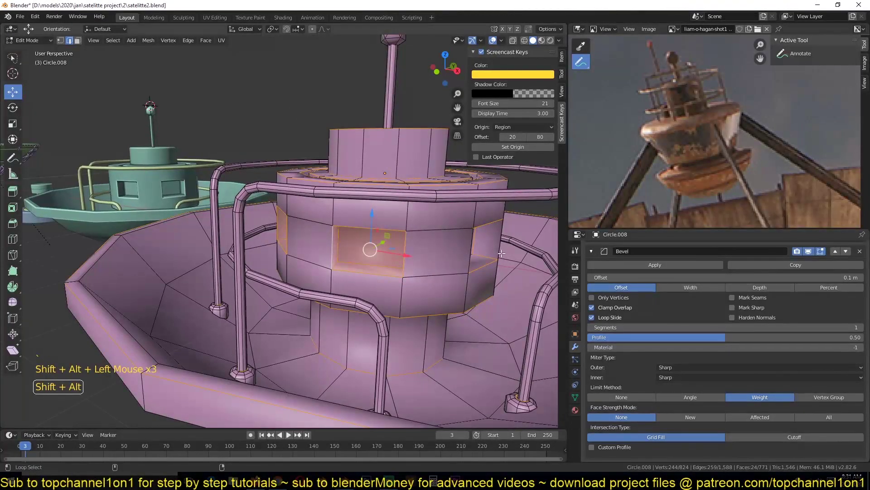
middle_click_drag(477, 259, 417, 260)
left_click(340, 297, "shift")
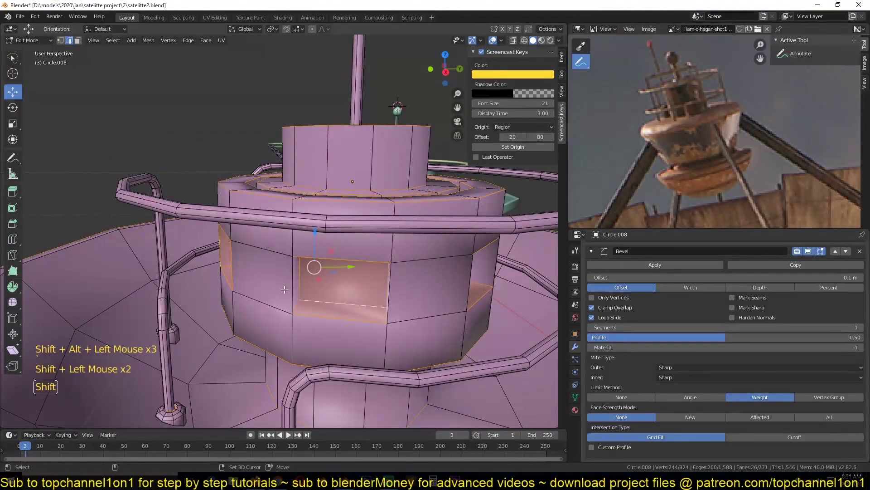
left_click(390, 292, "shift")
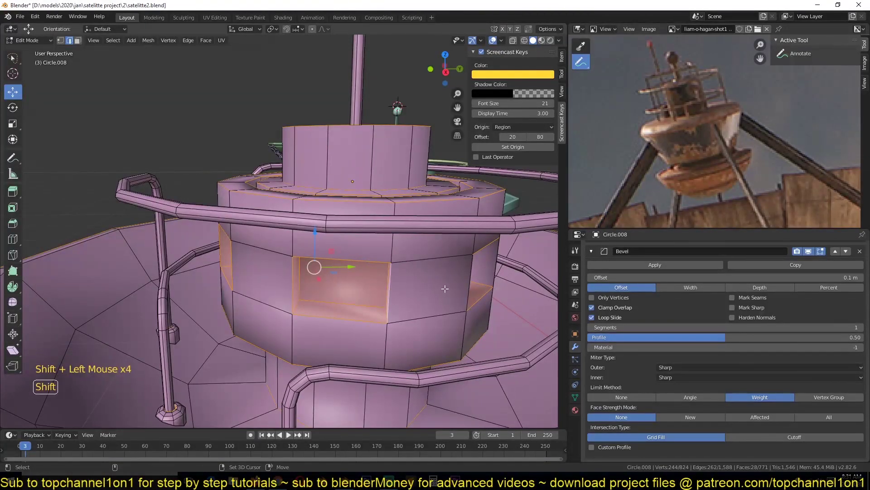
Add the border edges of the remaining cabin windows to the selection, undoing the wrongly picked edge below the window.
middle_click_drag(487, 280, 243, 264)
left_click(333, 274, "shift")
left_click(231, 257, "shift")
left_click(233, 256, "shift")
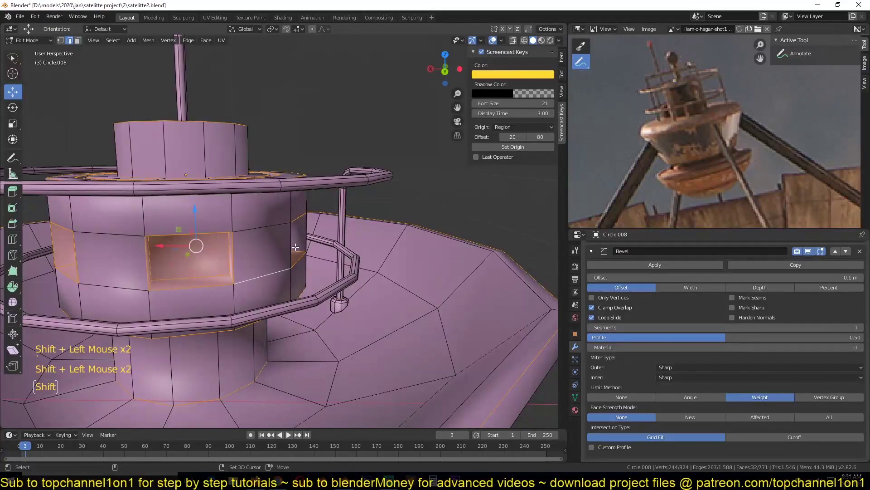
key("ctrl+z")
left_click(288, 249, "shift")
key("grave")
left_click(256, 239, "shift")
middle_click_drag(303, 243, 335, 266)
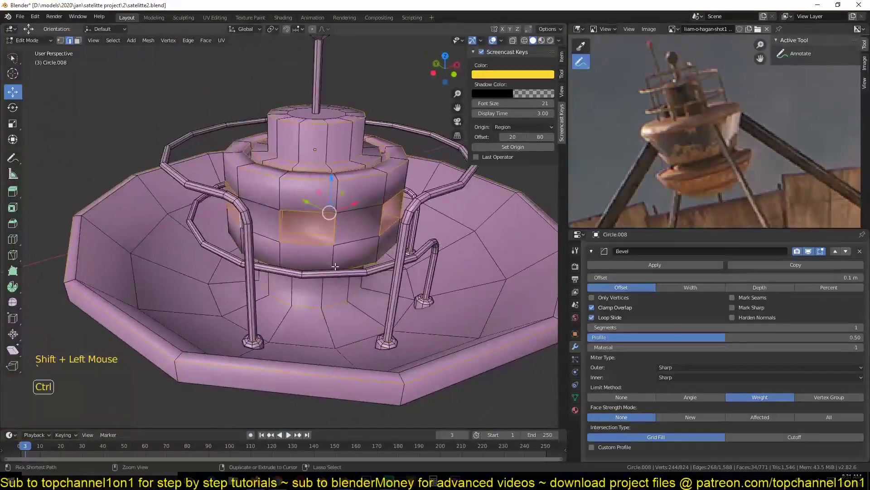
Set the edge bevel weight of the selected dish and cabin edges to 1 and return to Object Mode.
key("ctrl+e")
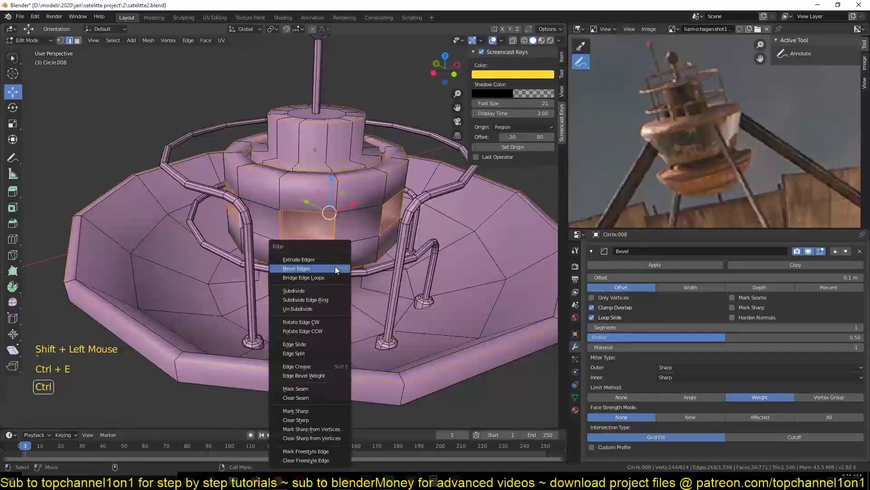
left_click(324, 376)
type("1")
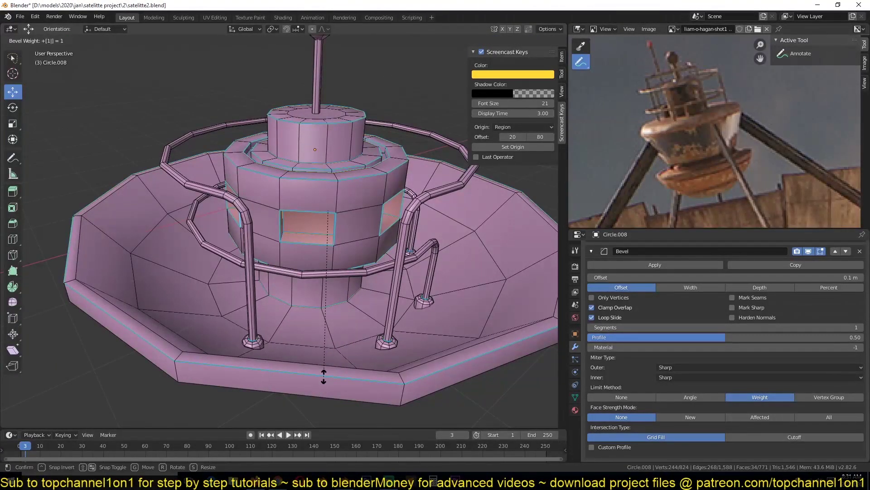
left_click(324, 376)
key("Tab")
key("alt+a")
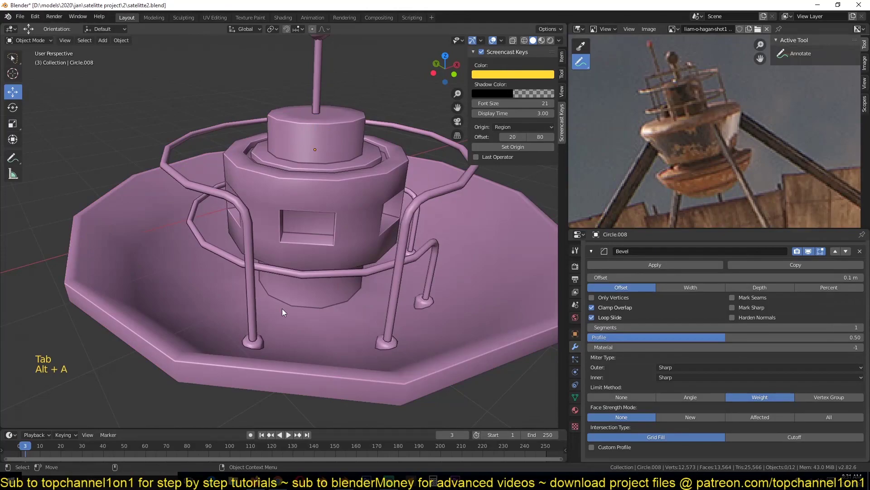
In see-through edit view, select one edge on each of the four railing feet.
scroll(276, 208, "up", 5)
middle_click_drag(277, 207, 322, 220)
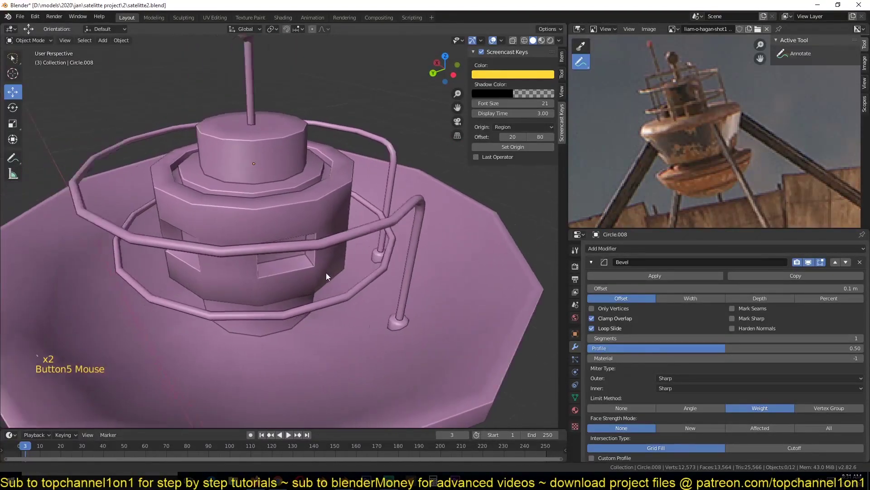
scroll(349, 278, "up", 5)
key("Tab")
scroll(349, 279, "down", 4)
mouse_move(350, 279)
middle_mouse_down()
mouse_move(296, 316)
mouse_move(290, 379)
middle_mouse_up()
key("z")
mouse_move(212, 306)
middle_mouse_down("shift")
mouse_move(236, 223)
mouse_move(234, 185)
middle_mouse_up("shift")
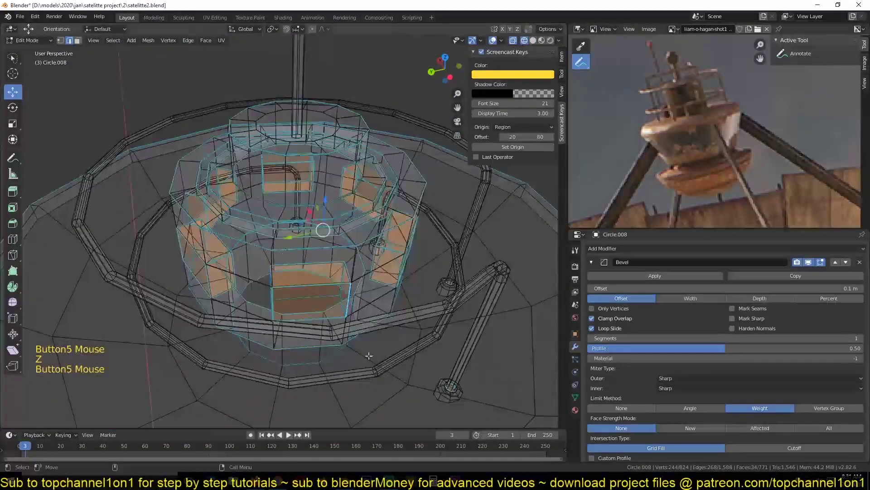
left_click(447, 397)
middle_click_drag(446, 396, 374, 293, "shift")
middle_click_drag(400, 255, 372, 251)
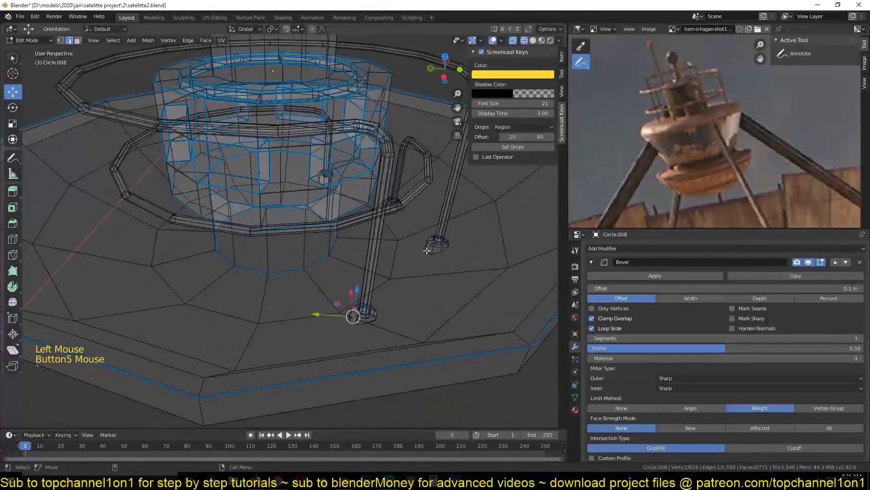
left_click(436, 248, "shift")
middle_click_drag(404, 215, 309, 217)
middle_click_drag(439, 307, 342, 286, "shift")
left_click(358, 314, "shift")
left_click(422, 249, "shift")
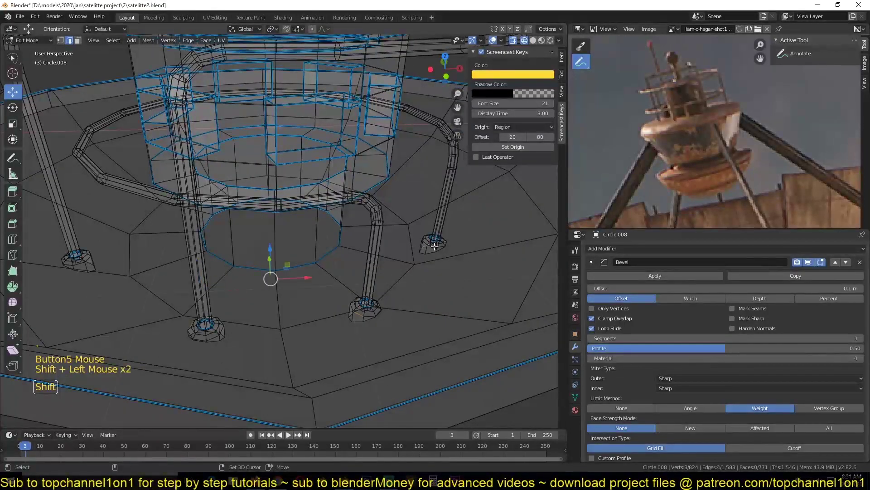
Extend the selection to the railing feet's linked geometry and remove its edge bevel weight.
scroll(327, 270, "down", 4)
key("z")
scroll(408, 299, "up", 2)
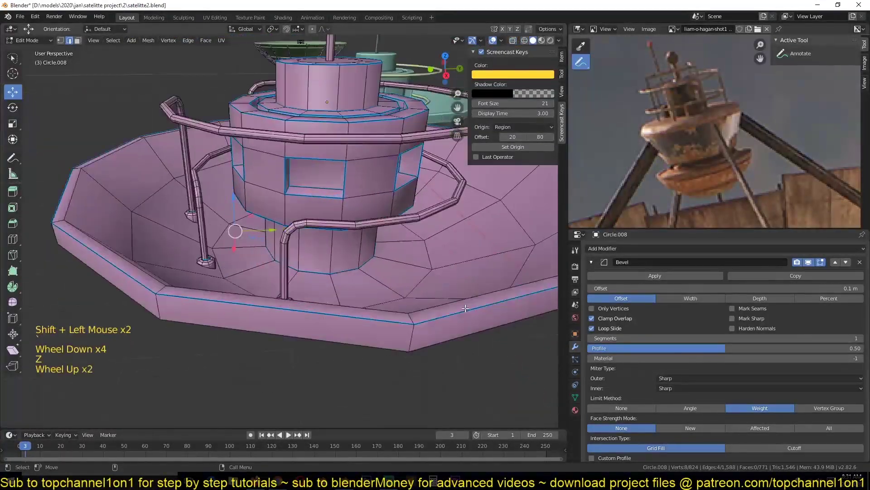
middle_click_drag(465, 243, 388, 297)
key("ctrl+l")
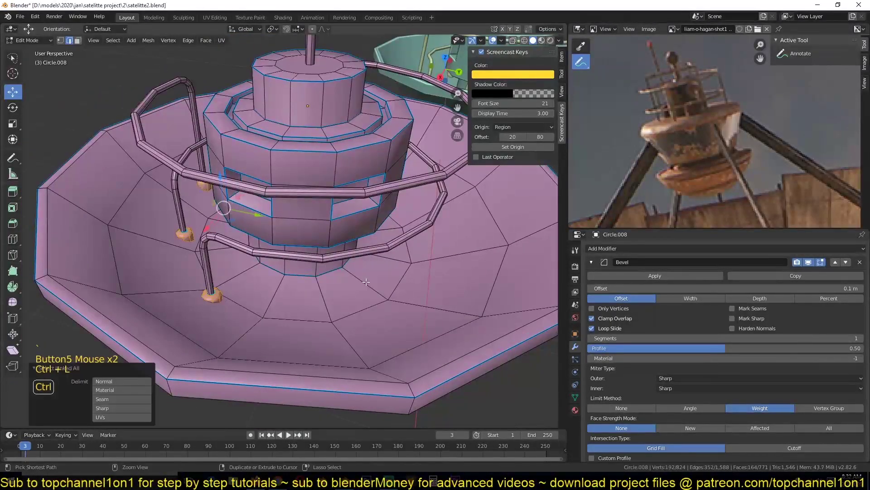
key("ctrl+e")
left_click(388, 298)
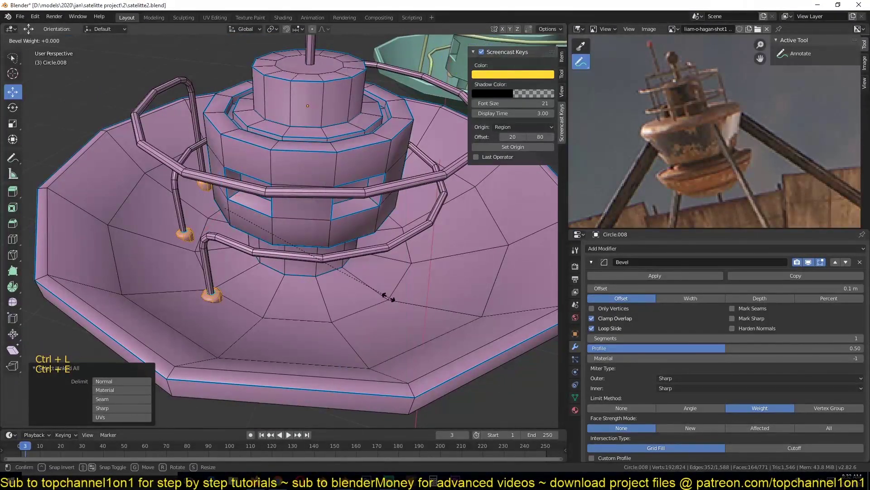
left_click(267, 220)
key("ctrl+e")
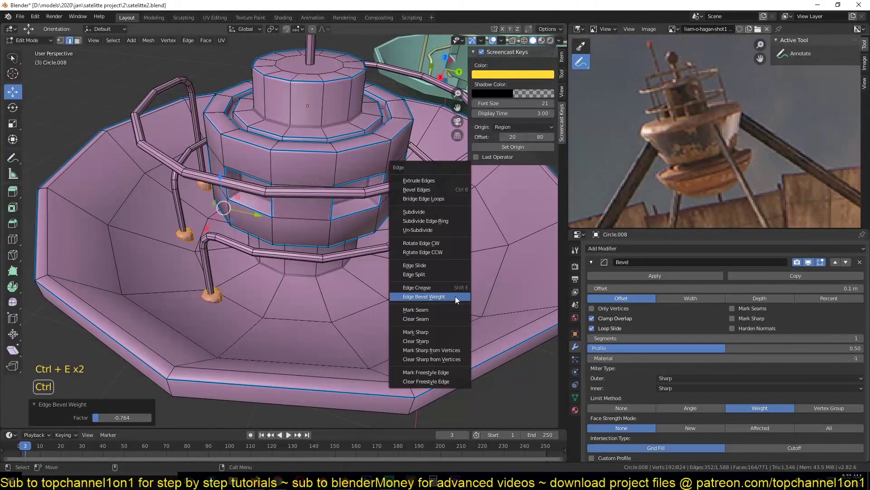
Reduce the tower's Bevel modifier offset to 0.013 m in Object Mode and enable Harden Normals.
key("Tab")
scroll(203, 306, "down", 4)
middle_click_drag(202, 306, 244, 300)
scroll(245, 300, "up", 1)
left_click_drag(627, 288, 613, 288, "shift")
middle_click_drag(365, 254, 380, 259)
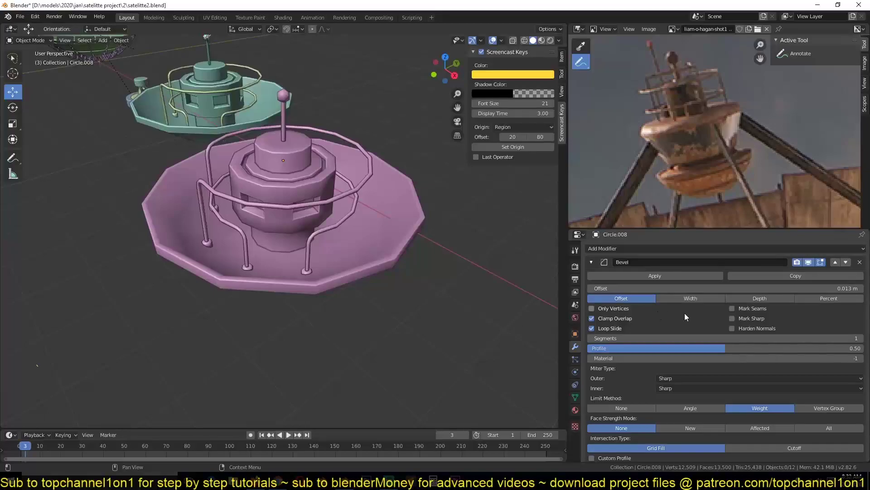
left_click(733, 327)
scroll(387, 257, "up", 4)
scroll(402, 252, "down", 4)
Scale the joined tower down to about 0.176 of its size.
left_click(360, 240)
scroll(360, 241, "down", 4)
key("s")
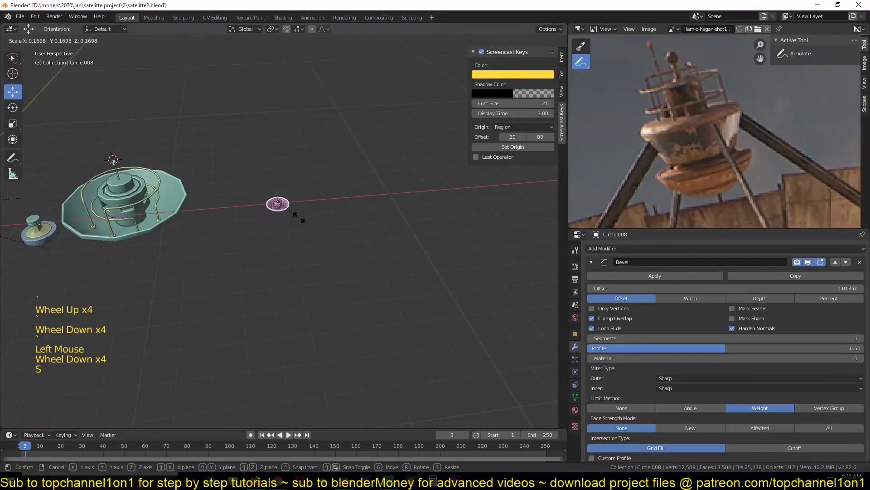
left_click(299, 219)
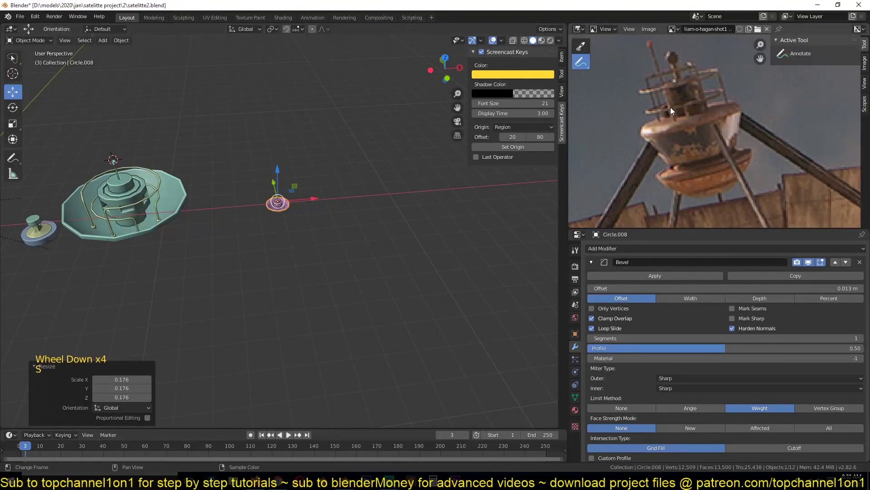
Compare the shrunken tower with the larger green original and view the complete reference photo.
scroll(311, 199, "up", 3)
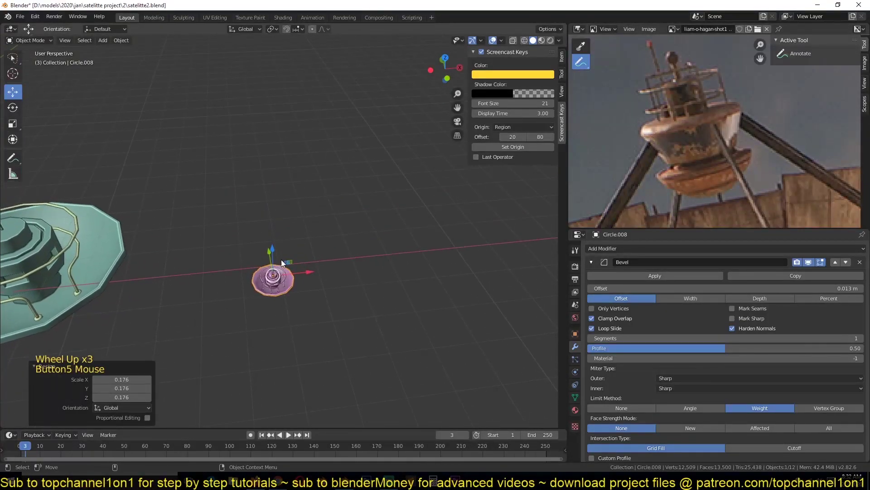
scroll(281, 259, "up", 5)
scroll(281, 260, "down", 4)
left_click(90, 246)
scroll(344, 211, "down", 5)
scroll(638, 170, "down", 13)
scroll(210, 276, "up", 4)
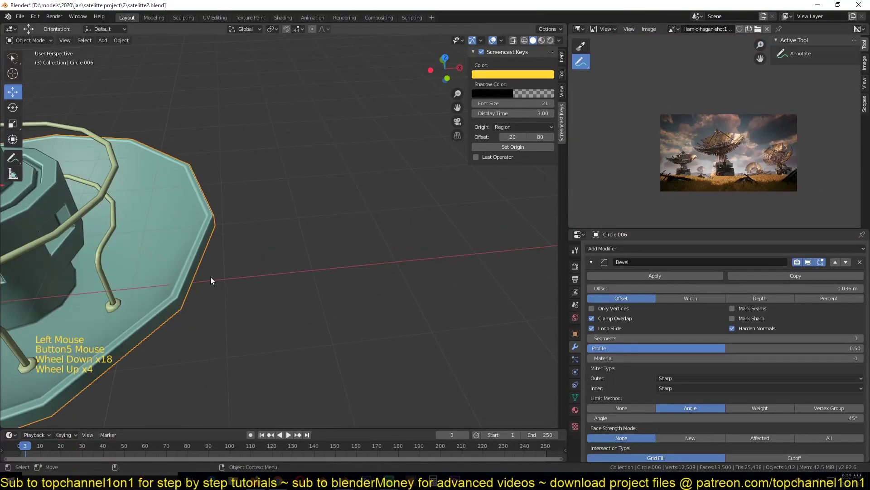
middle_click_drag(357, 230, 353, 192)
scroll(384, 254, "down", 5)
middle_click_drag(383, 254, 323, 270)
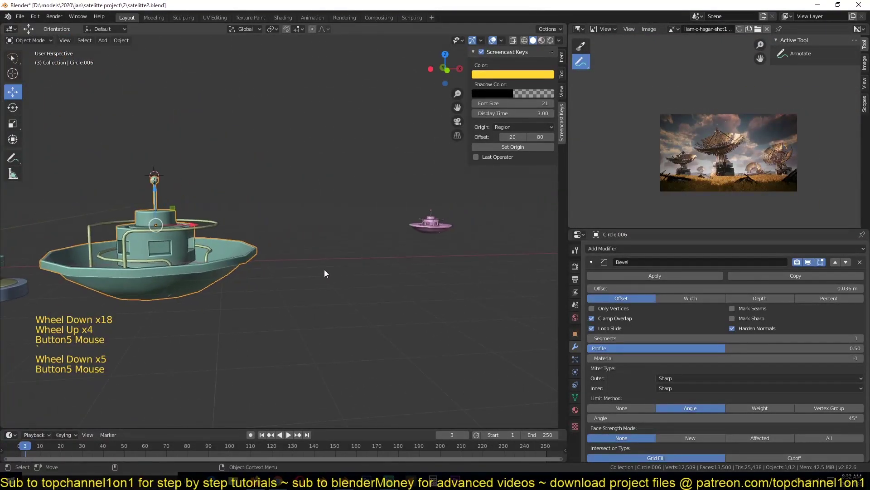
Select the shrunken tower, frame it in the view and save the file.
left_click(453, 225)
key("KP_Decimal")
scroll(396, 257, "up", 2)
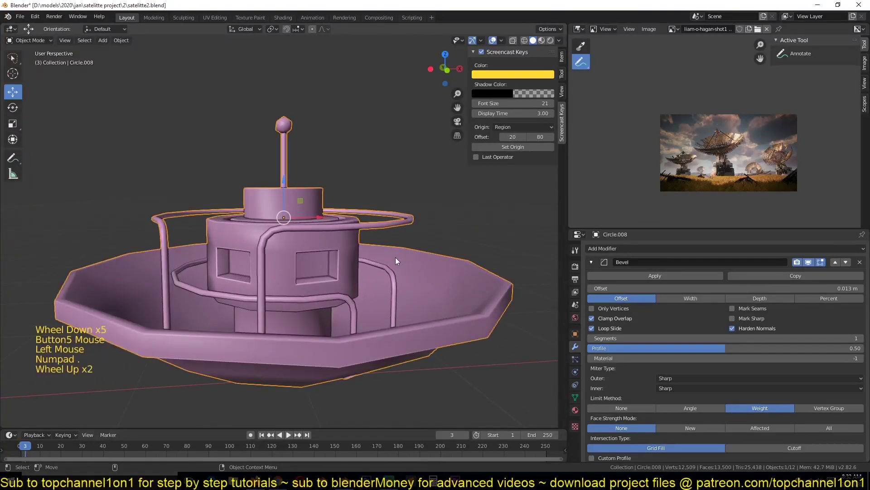
key("ctrl+s")
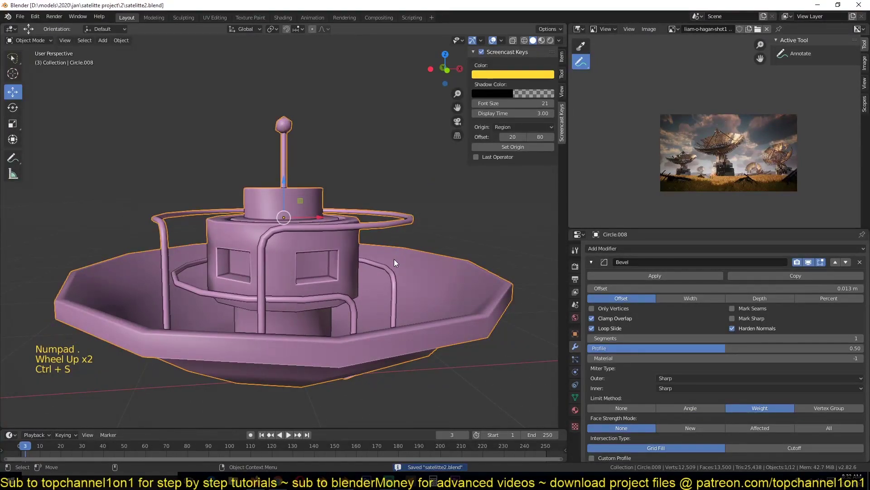
Select the antenna mast and ball with their linked geometry and duplicate them in place.
key("Tab")
left_click(285, 133)
left_click(286, 161, "shift")
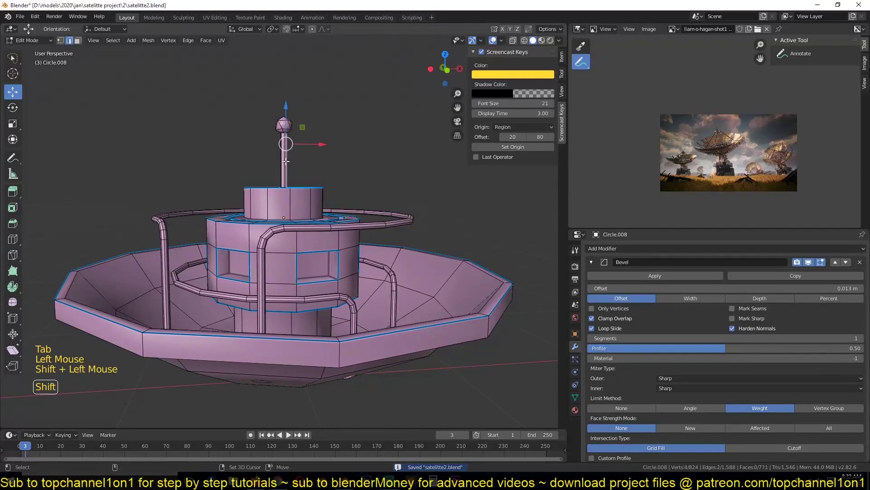
key("ctrl+l")
key("shift+s")
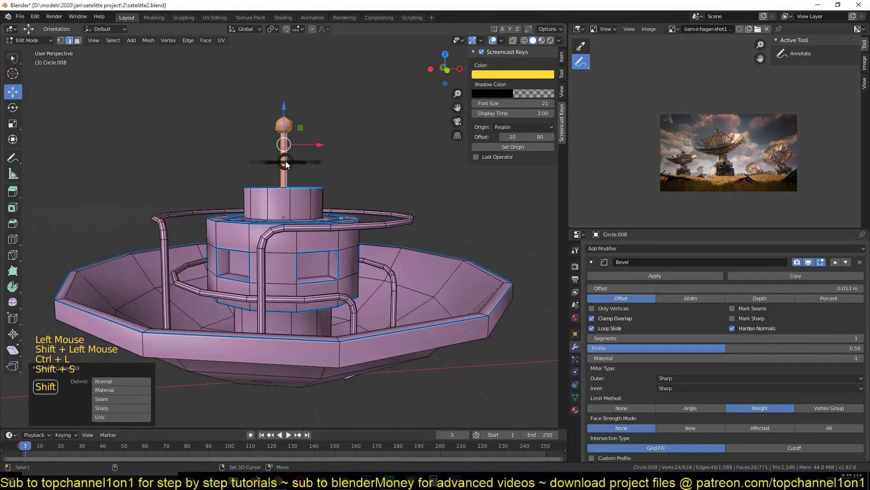
key("Escape")
key("shift+d")
key("Escape")
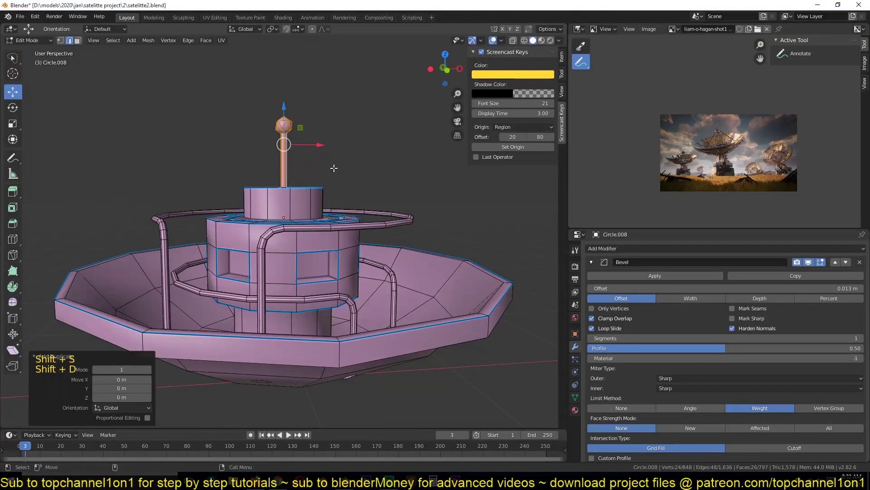
Scale the antenna copy by about 1.36 and move it over the dish, about 0.355 m in X and -0.215 m in Z.
key("s")
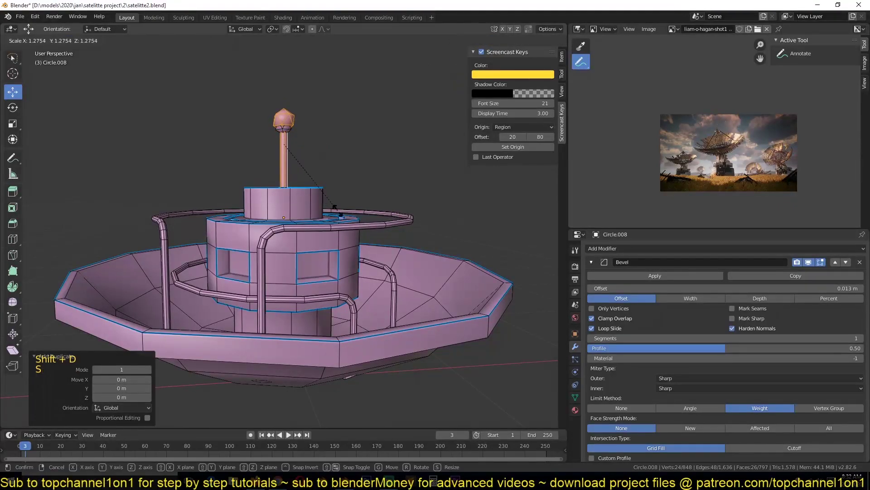
left_click(343, 214)
key("g")
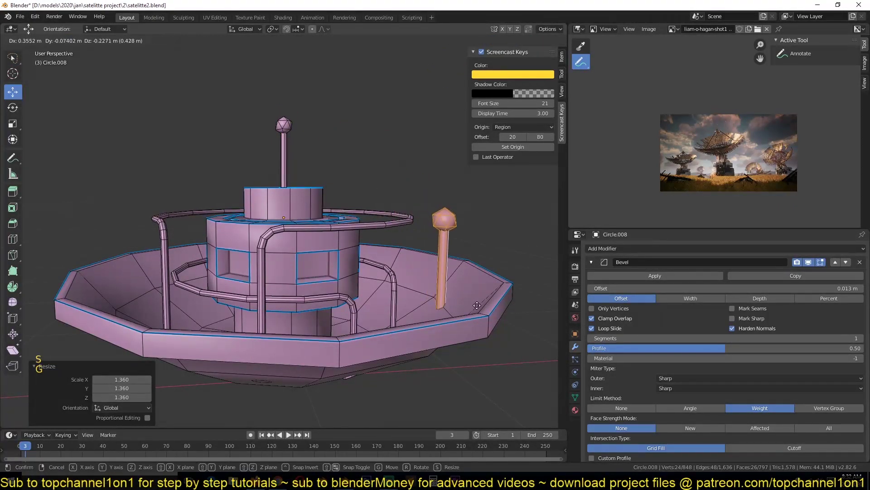
left_click(477, 301)
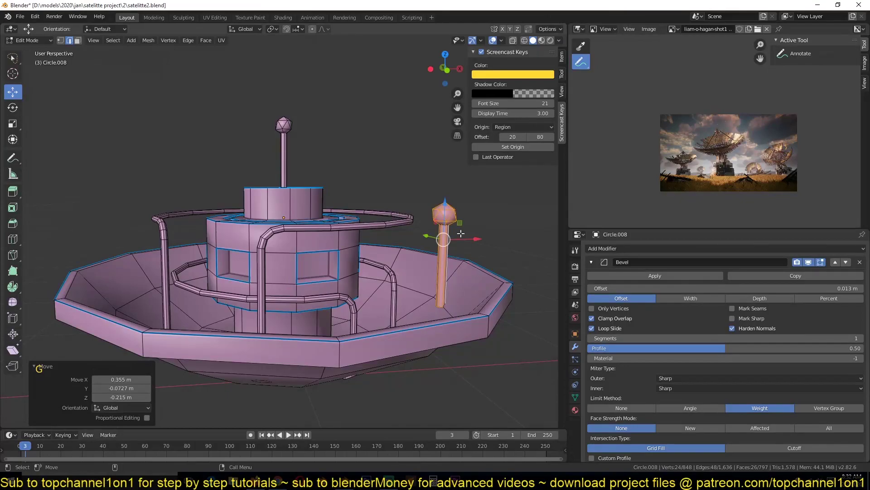
Select only the antenna copy's ball with its linked geometry and raise it well above the mast.
key("1")
left_click(446, 195)
key("alt+a")
left_click(442, 196)
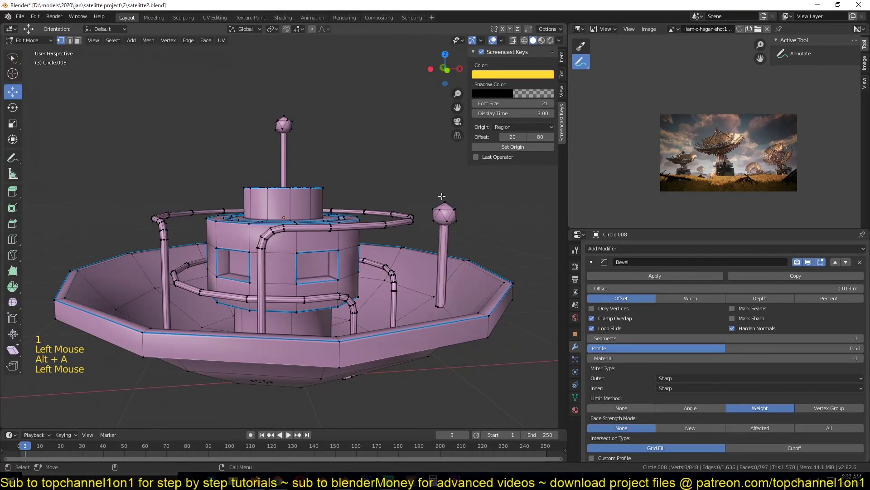
key("ctrl+l")
left_click_drag(445, 191, 446, 129)
Thin the copied mast to about 0.507 in X and Y and raise its top loop about 0.143 m to meet the ball.
left_click(447, 220)
key("ctrl+l")
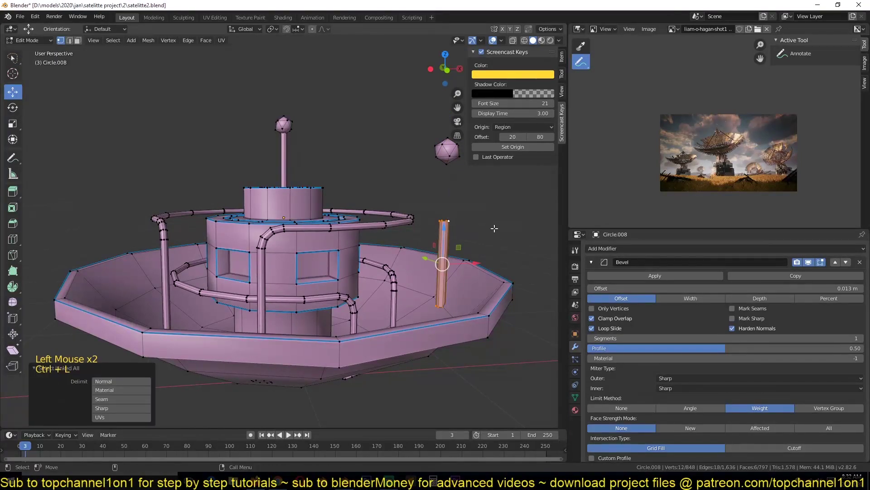
key("s")
left_click(454, 227)
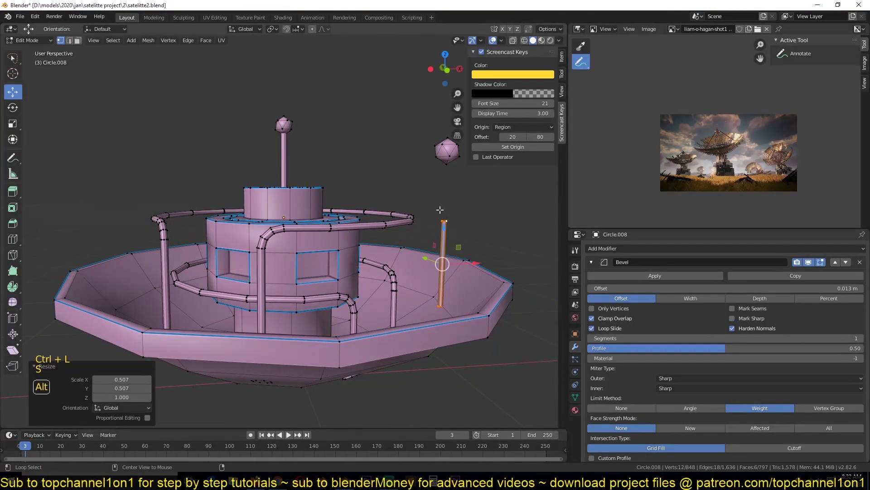
left_click(444, 213, "alt")
left_click_drag(444, 211, 447, 159)
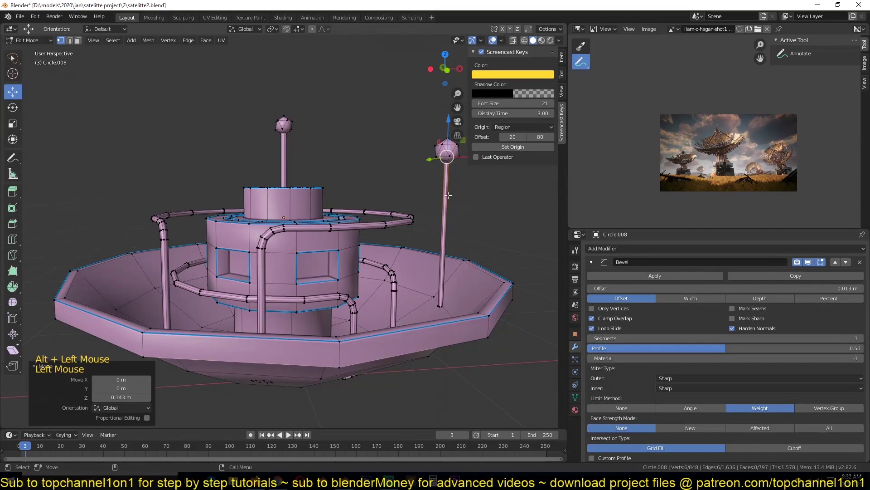
key("Tab")
Duplicate a railing post's foot cap and move the copy about 0.126 m in X and 0.0633 m in Z to the new mast's base.
middle_click_drag(415, 252, 396, 258)
scroll(395, 272, "up", 4)
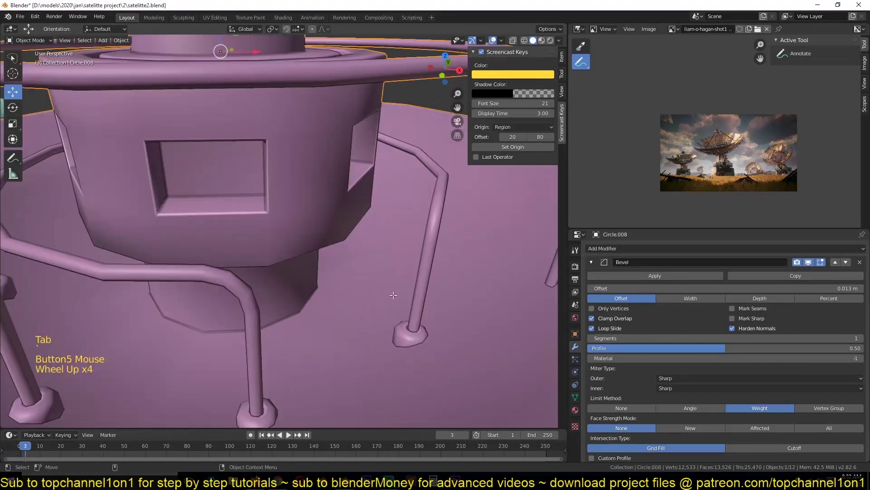
key("Tab")
left_click(409, 332)
key("Left")
key("l")
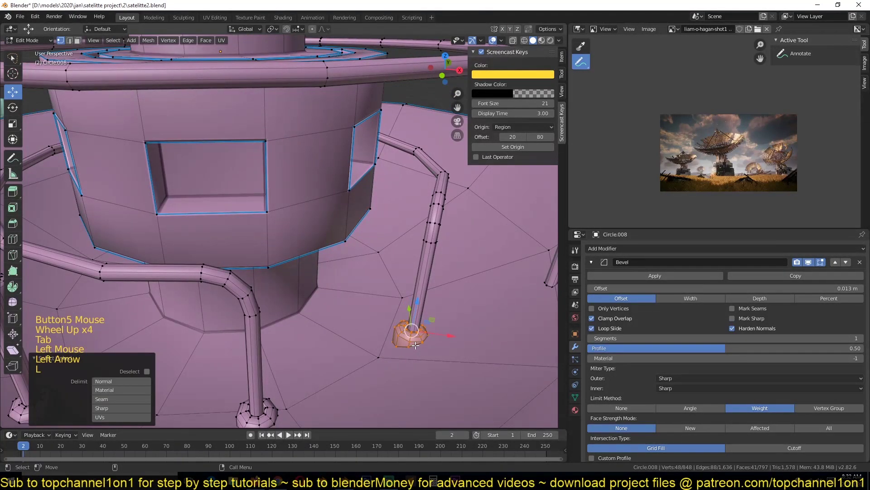
key("KP_1")
key("z")
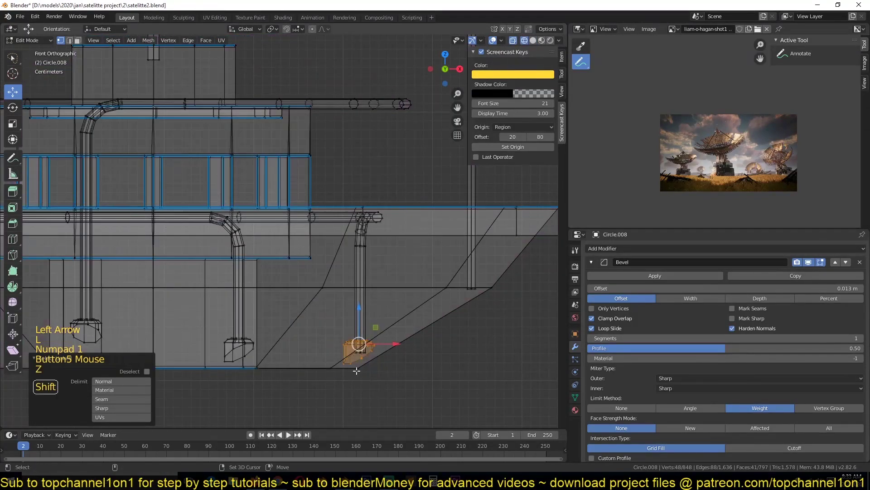
key("shift+d")
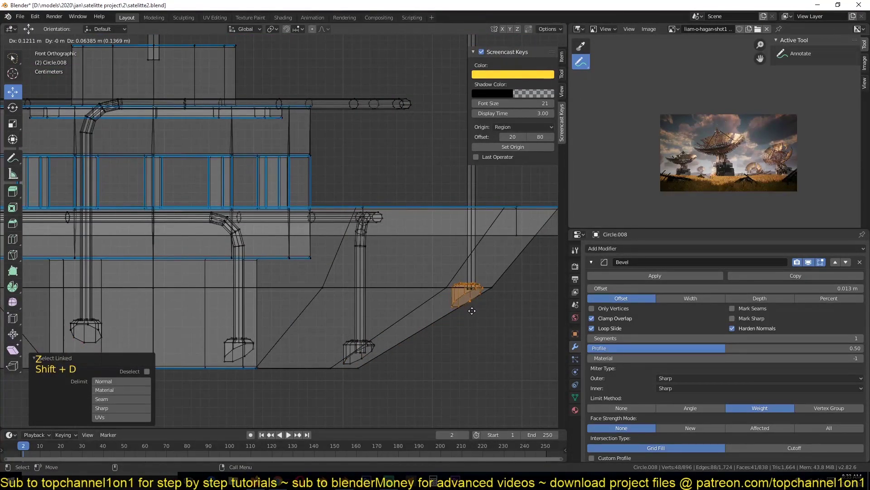
left_click(476, 311)
Center the foot cap copy on the mast by moving it about 0.0248 m in Y, and raise it slightly.
key("KP_7")
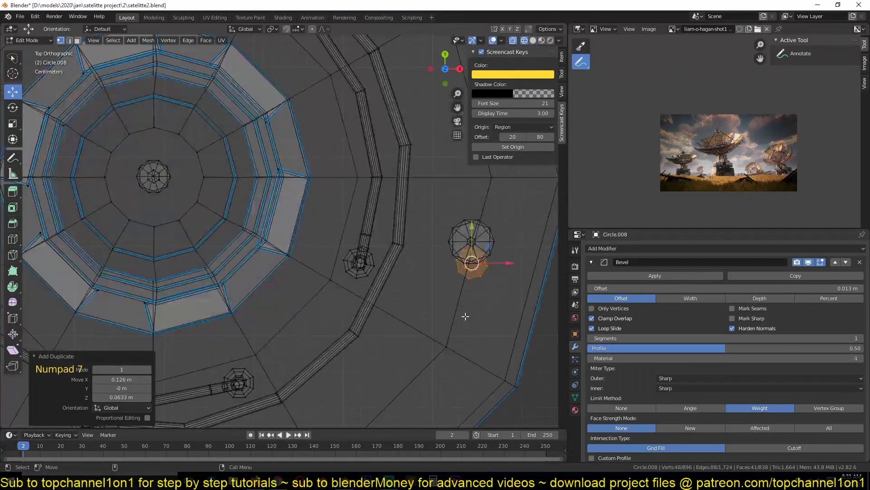
left_click_drag(472, 234, 474, 210)
key("z")
key("z")
mouse_move(472, 214)
middle_mouse_down()
mouse_move(444, 255)
mouse_move(478, 320)
middle_mouse_up()
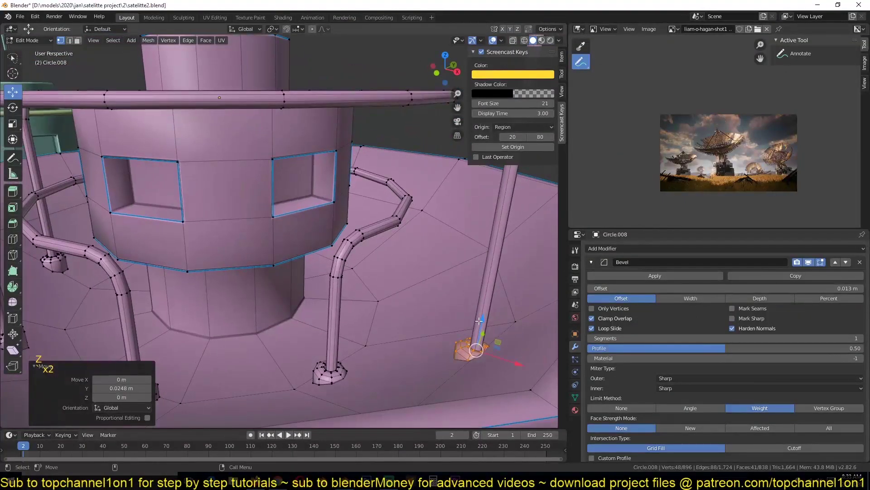
left_click_drag(482, 319, 482, 310)
key("Tab")
Deselect the finished small tower and save the file.
scroll(418, 358, "down", 4)
key("alt+a")
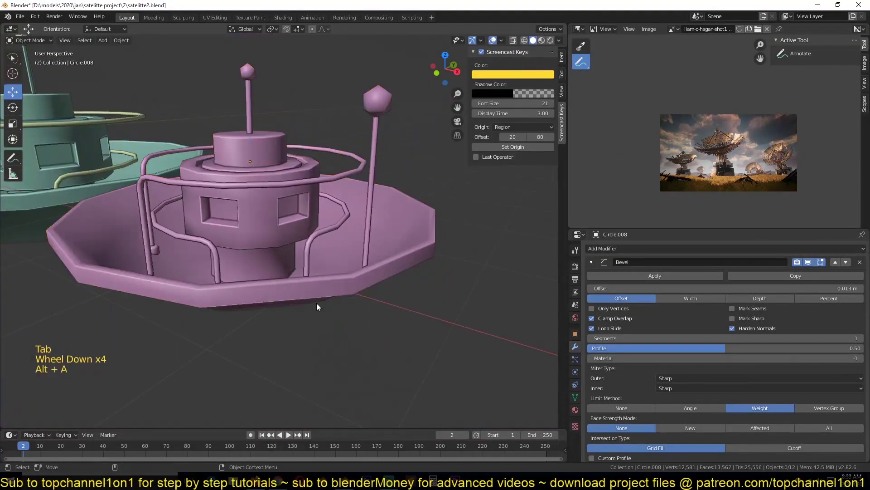
scroll(320, 305, "down", 4)
scroll(350, 316, "up", 1)
key("ctrl+s")
scroll(372, 336, "down", 3)
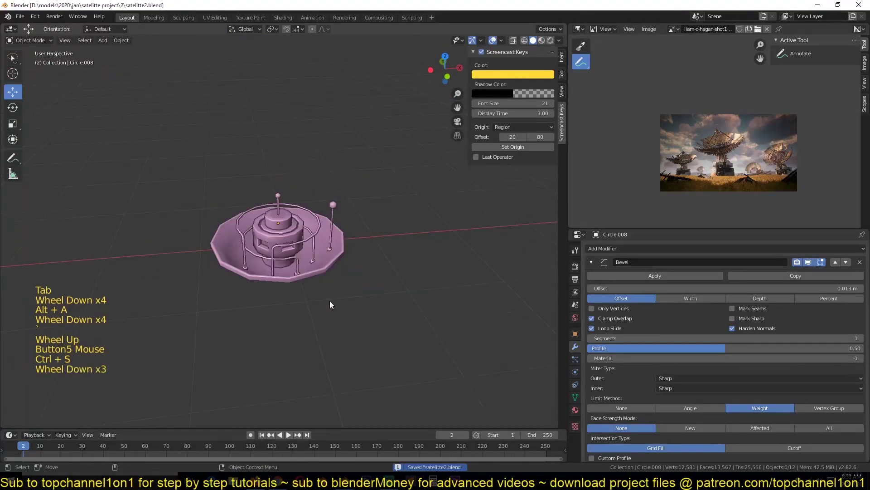
Move the small tower about -14.8 m in X and 0.524 m in Z to sit above the large green dish.
middle_click_drag(330, 301, 302, 256)
left_click(302, 257)
scroll(298, 271, "down", 4)
key("KP_1")
middle_click_drag(285, 289, 354, 320)
scroll(355, 320, "down", 10)
middle_click_drag(252, 295, 401, 345)
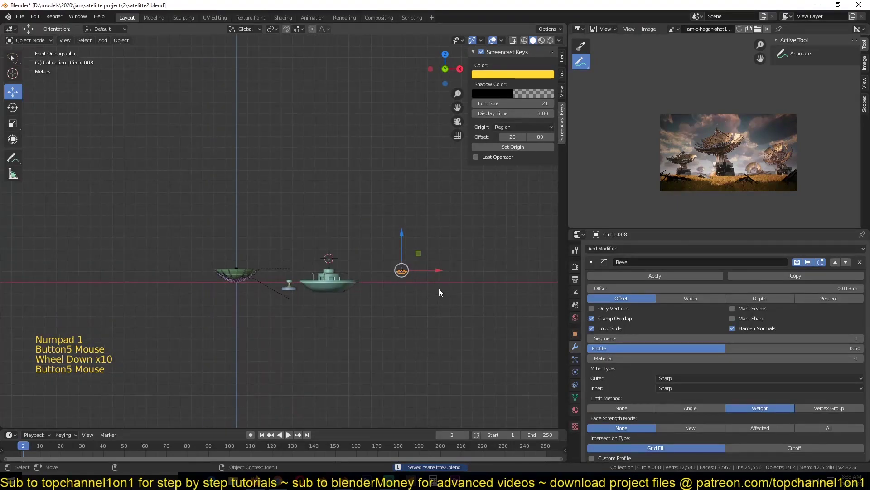
key("f")
key("g")
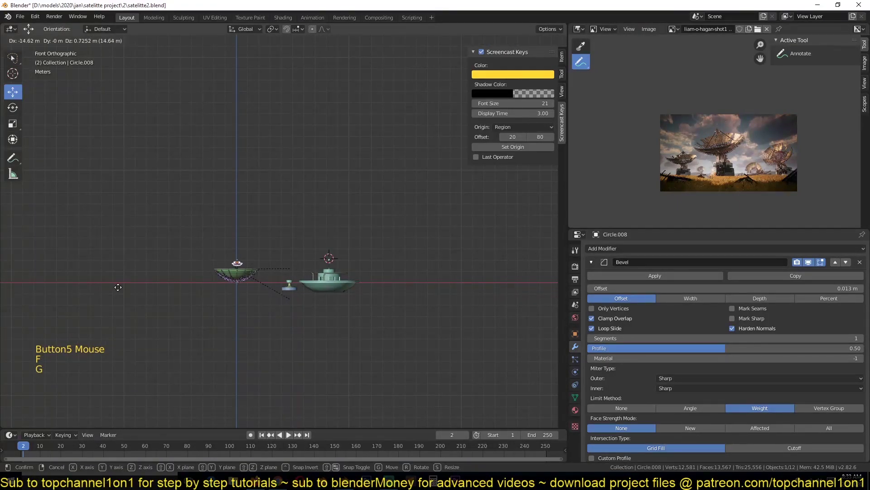
scroll(189, 327, "up", 7)
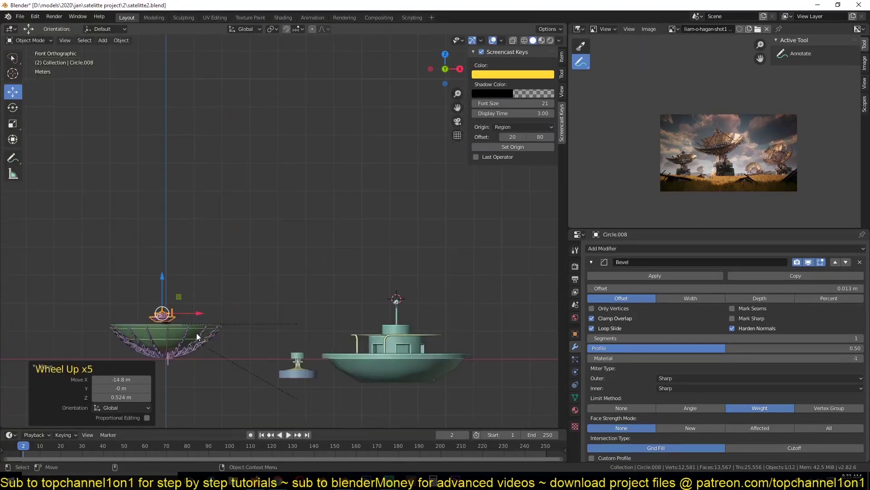
Select the three pedestal parts between the dish and the large tower and move them below the dish.
left_click(318, 276)
key("b")
left_click_drag(317, 252, 360, 315)
key("g")
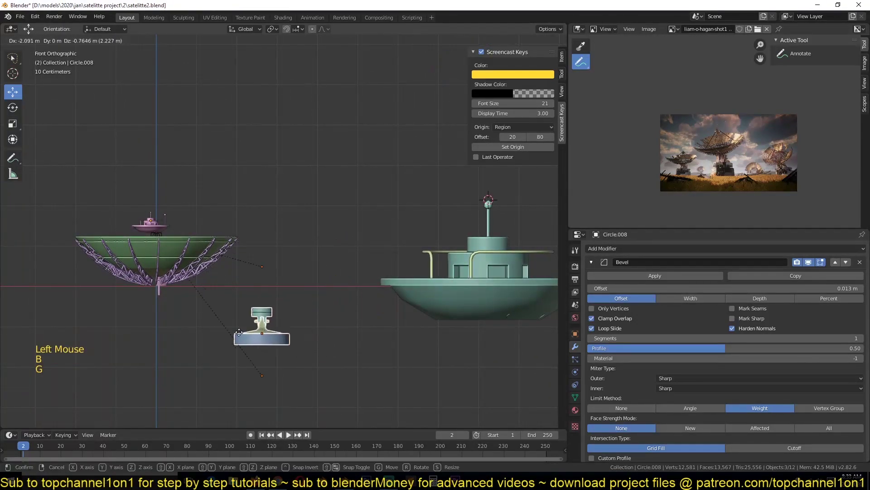
left_click(188, 344)
Enlarge the pedestal parts and move them about -0.292 m in X and -0.483 m in Z under the dish's center.
key("s")
left_click(222, 325)
key("g")
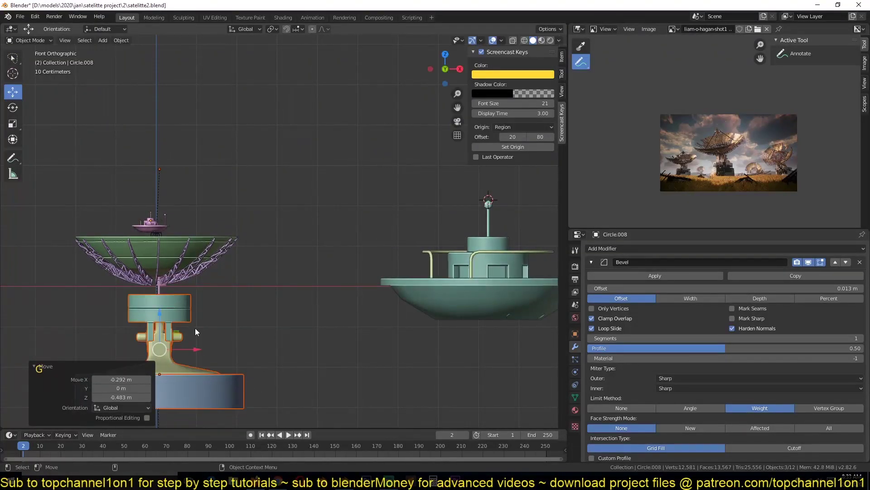